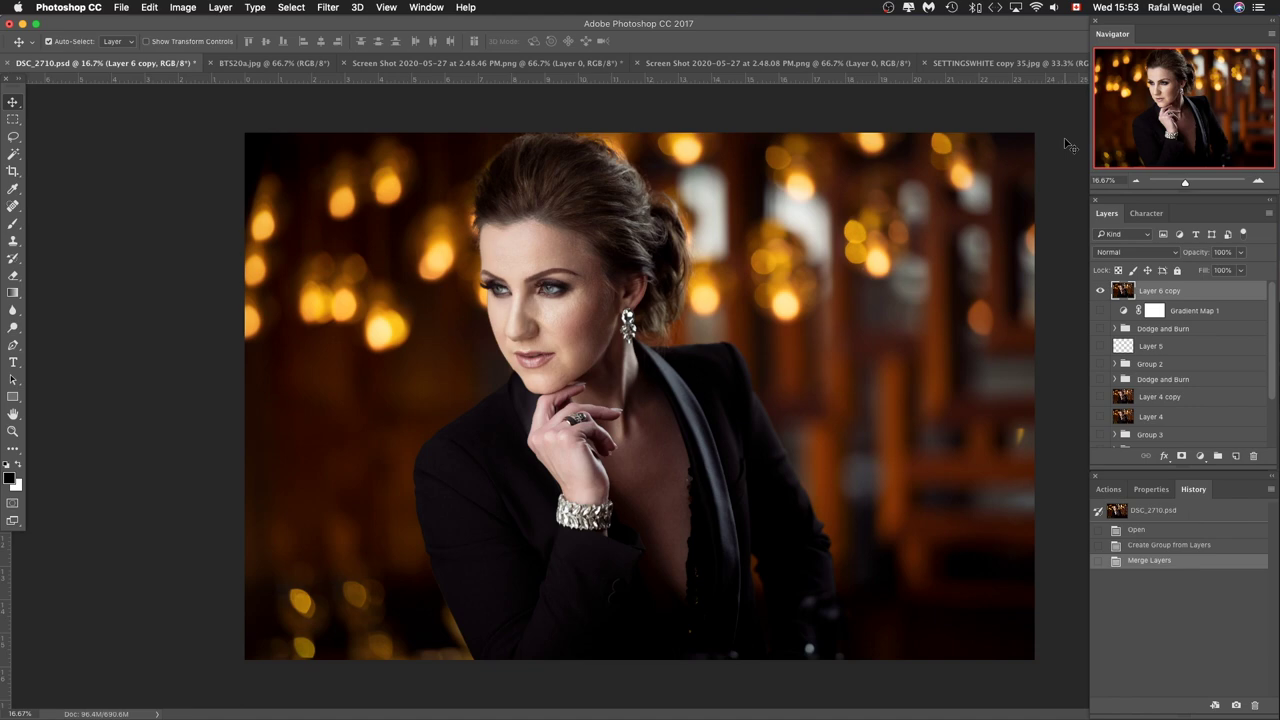
Review the annotated lighting setup in BTS20a.jpg, the two location screenshots and the camera settings in SETTINGSWHITE copy 35.jpg
left_click(265, 64)
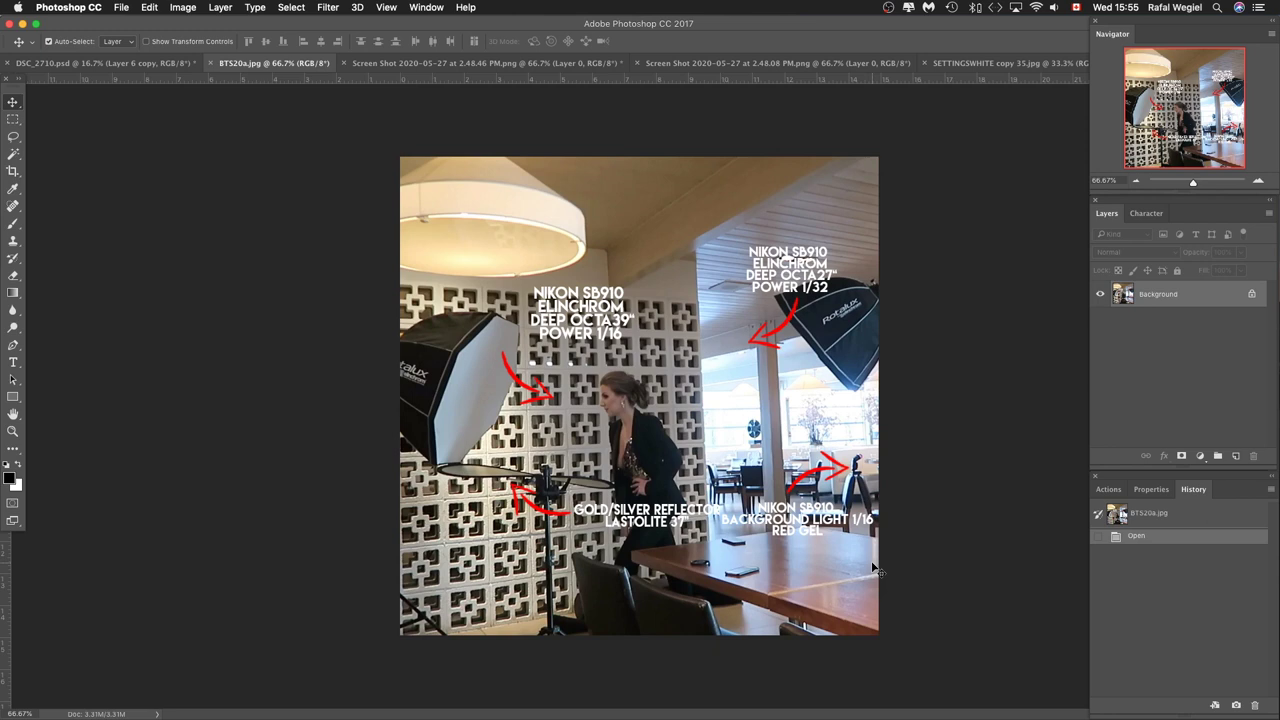
left_click(498, 63)
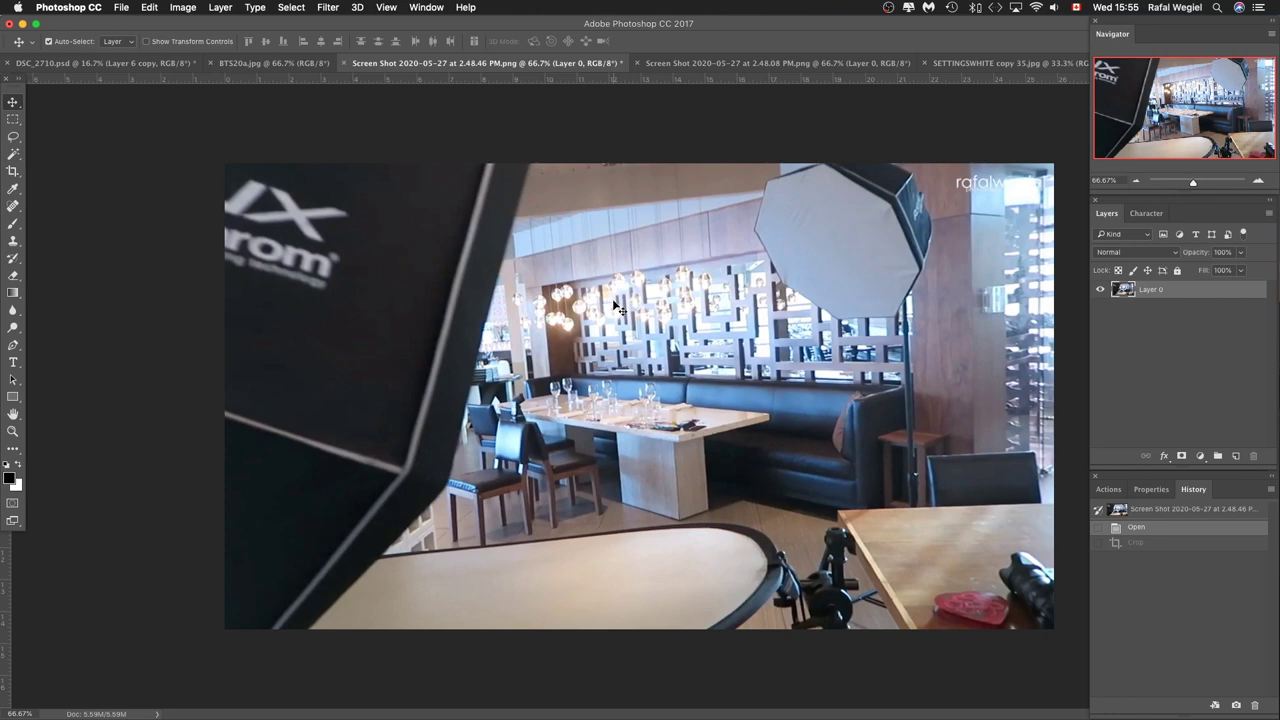
left_click(720, 65)
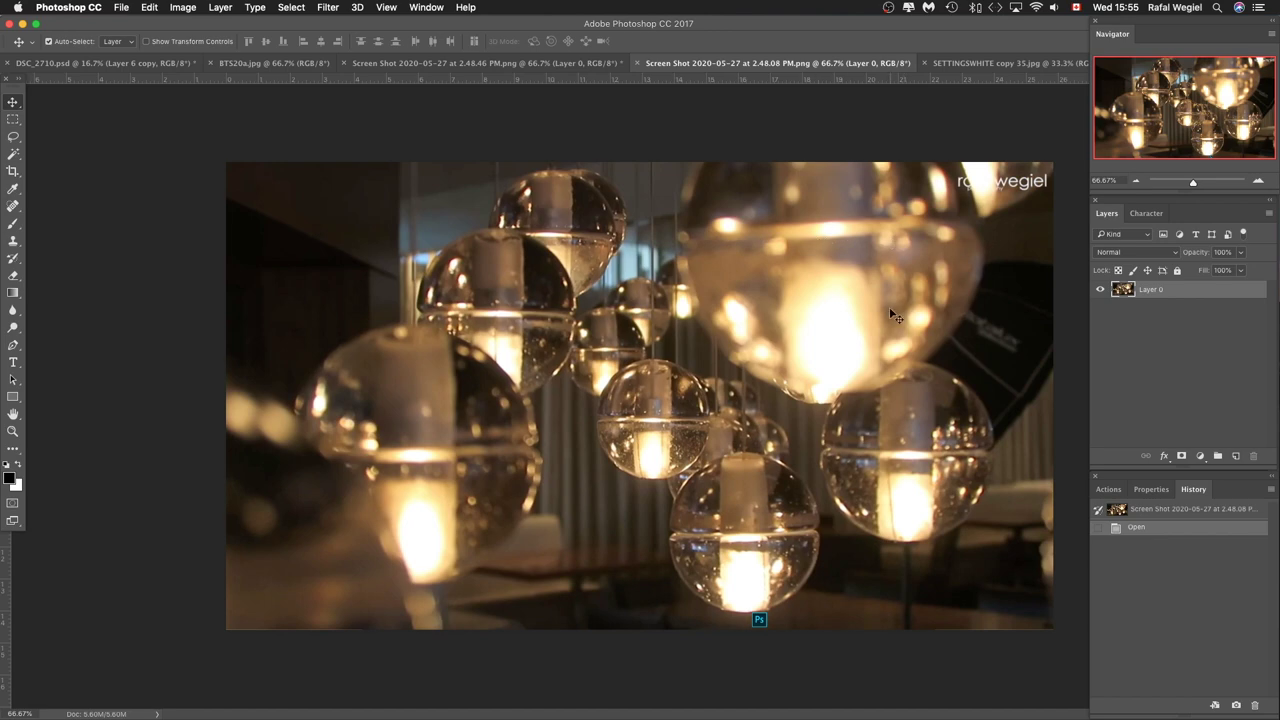
left_click(580, 64)
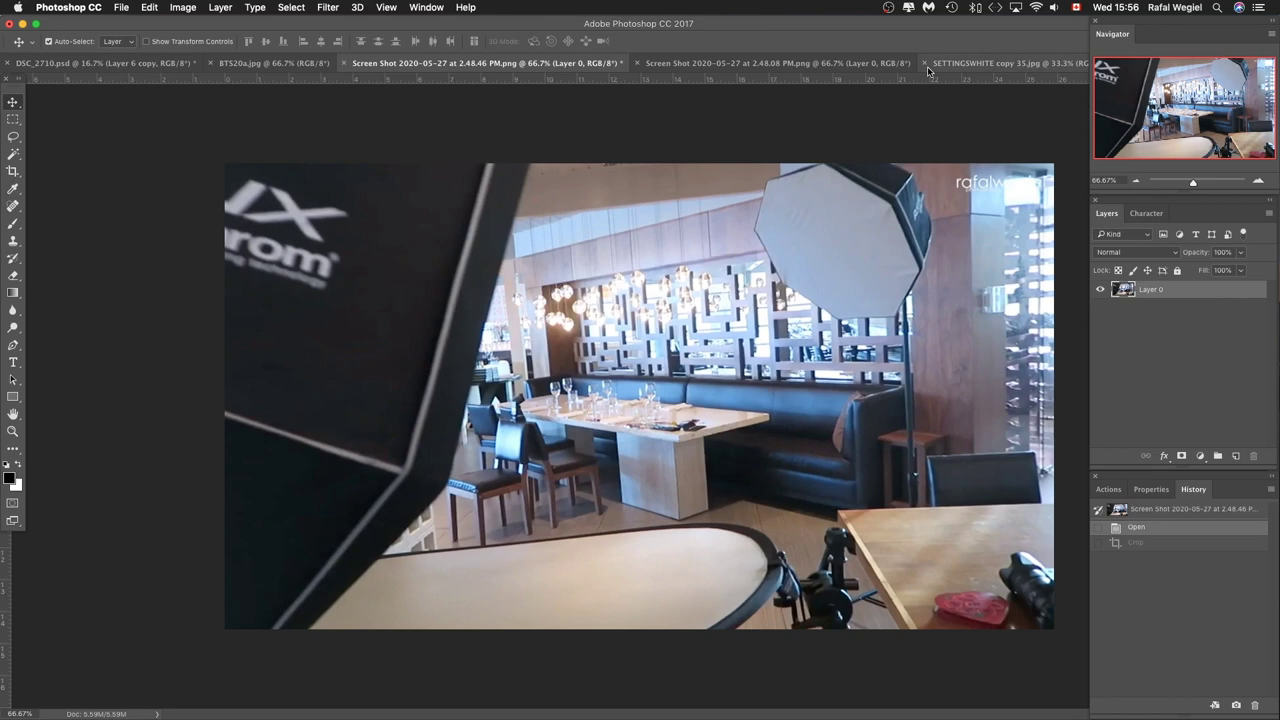
left_click(803, 65)
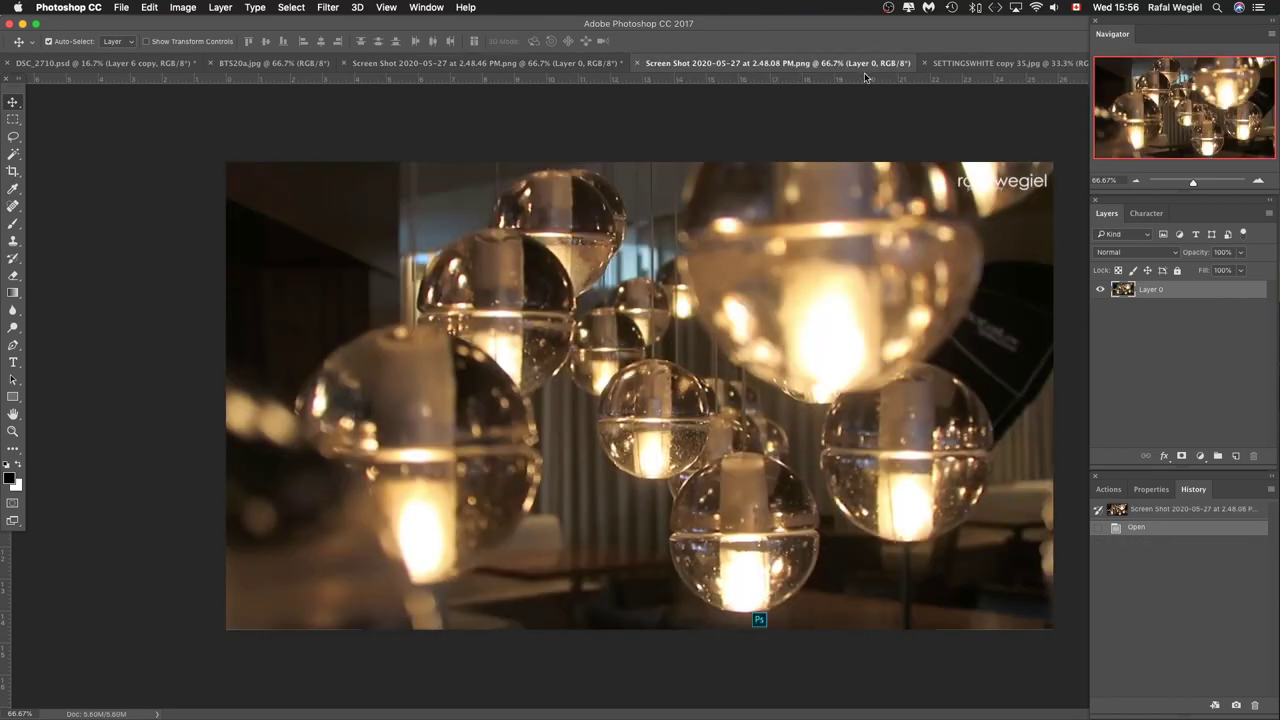
left_click(555, 65)
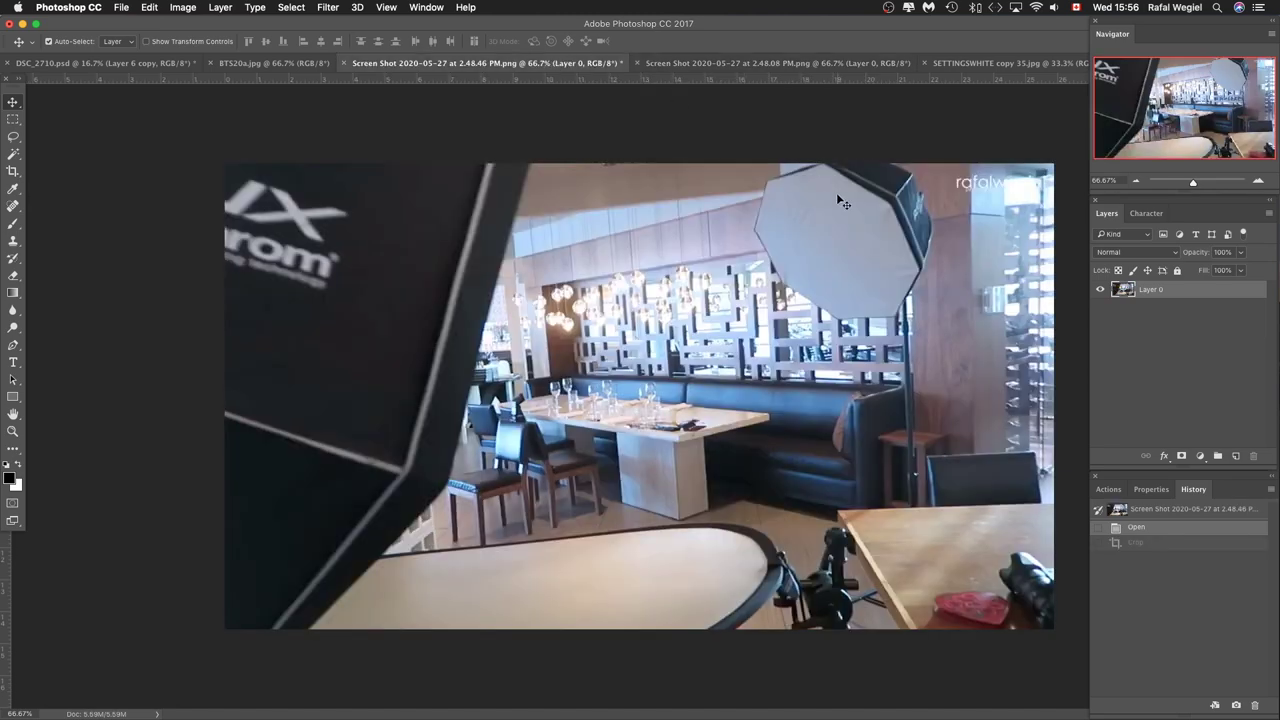
left_click(276, 63)
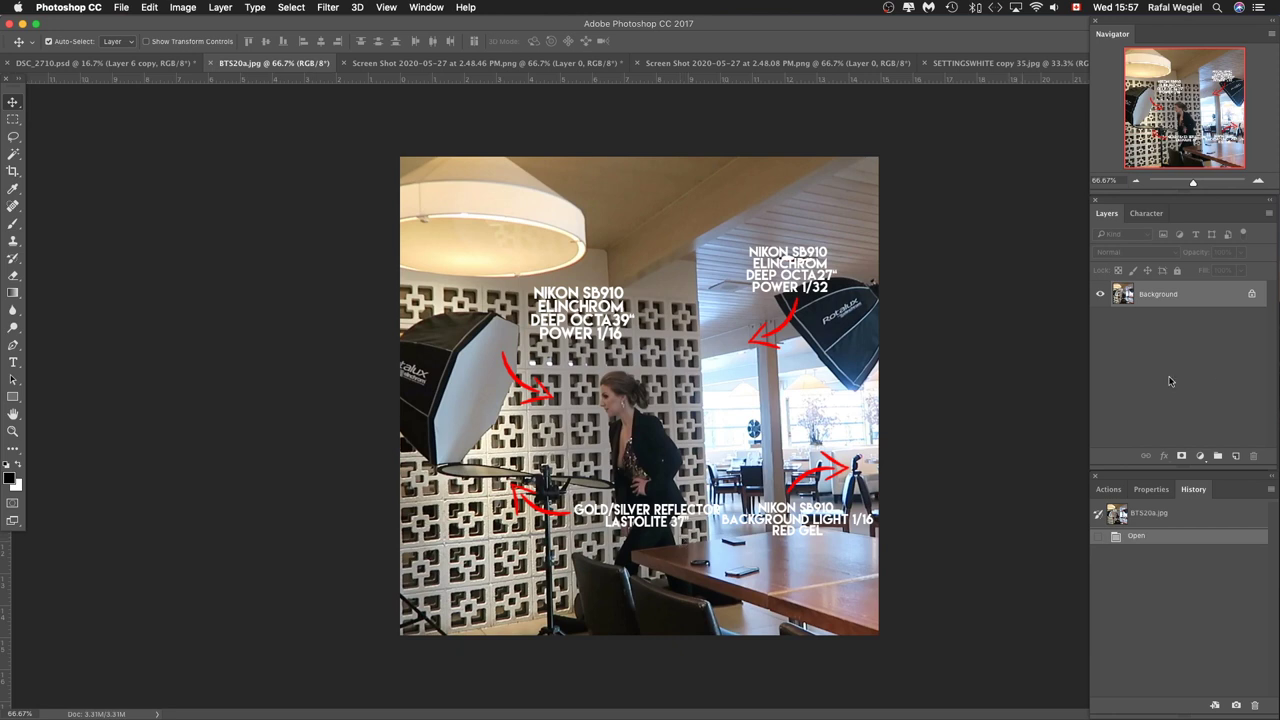
left_click(980, 64)
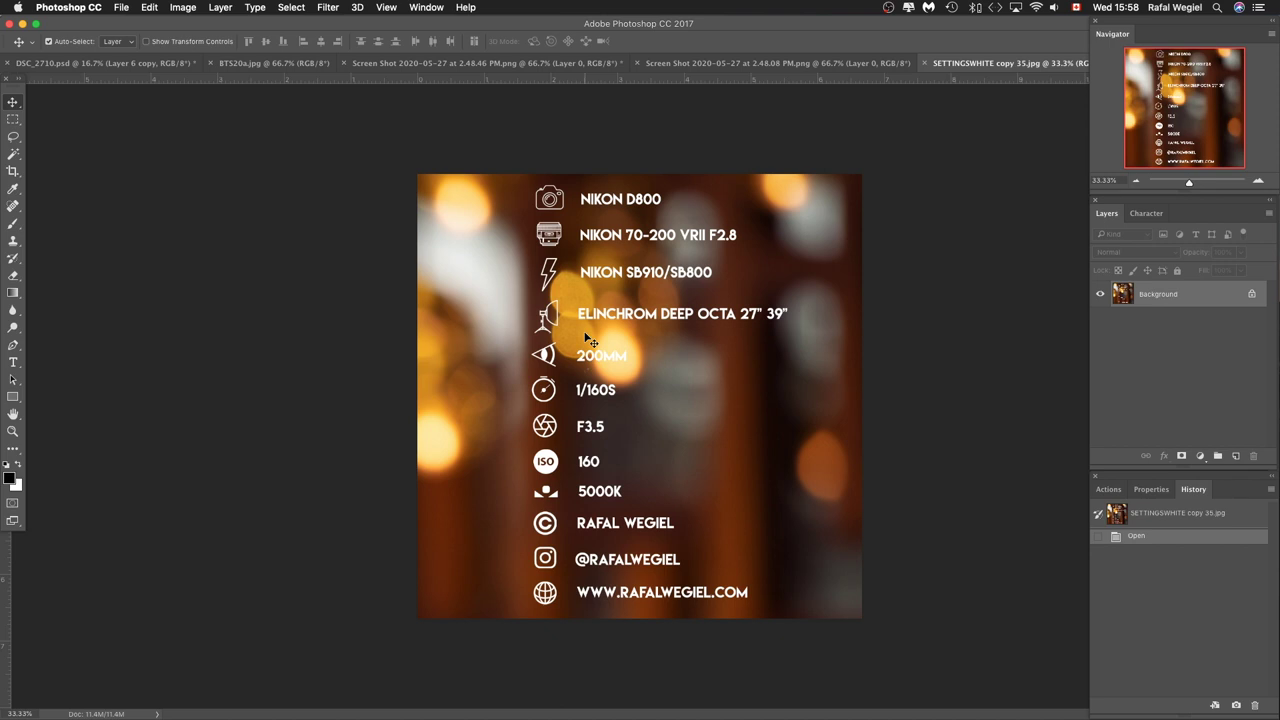
In DSC_2710.psd, hide Layer 6 copy and examine the unretouched Background portrait's face up close
left_click(75, 63)
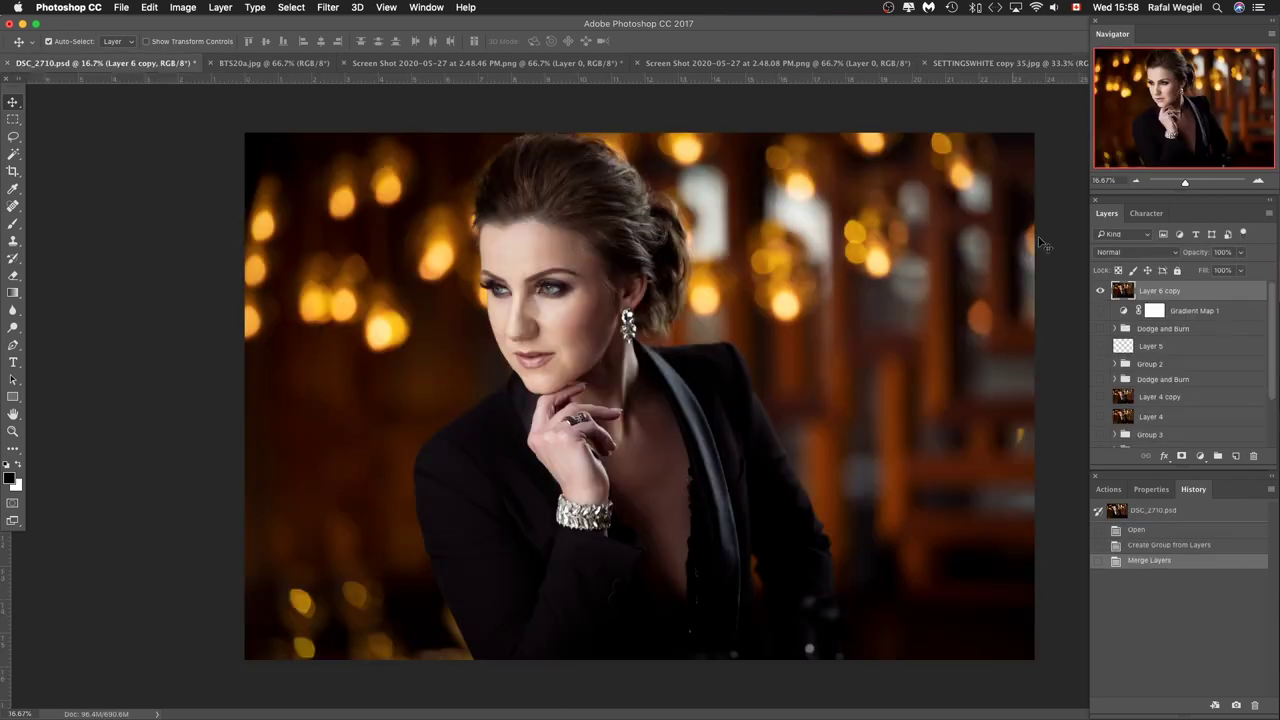
left_click(1102, 291)
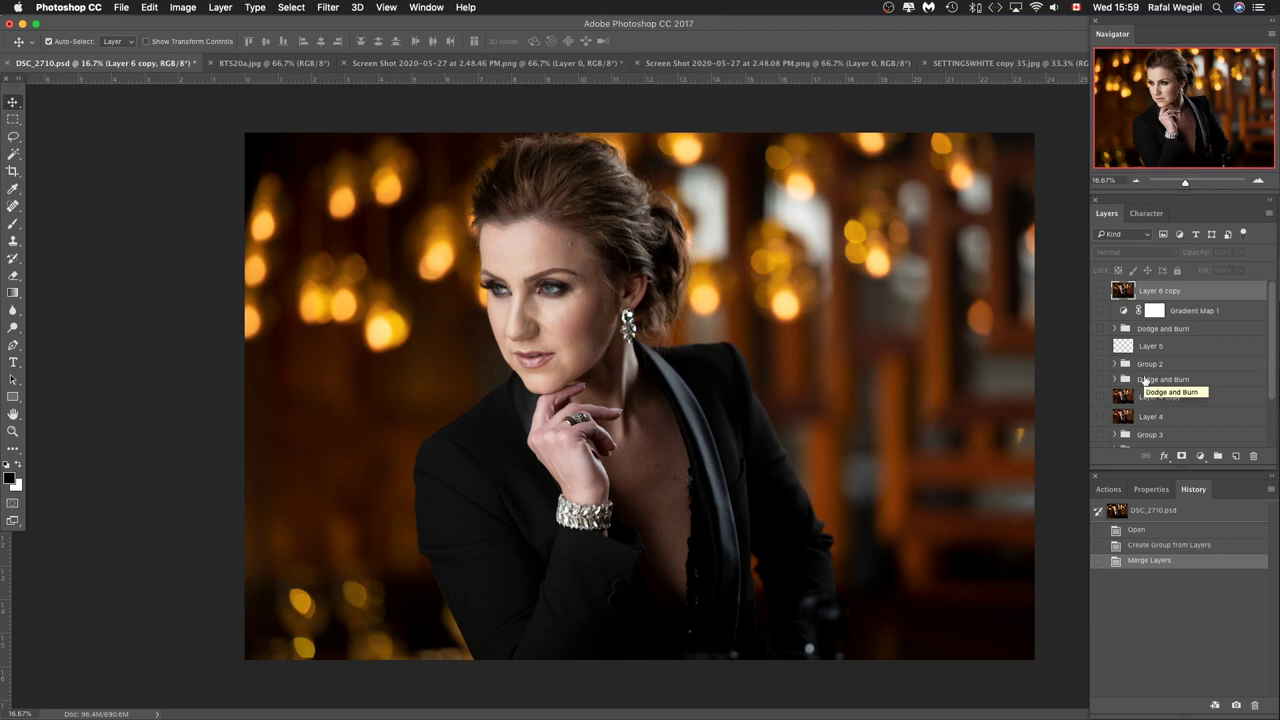
scroll(1190, 371, "down", 3)
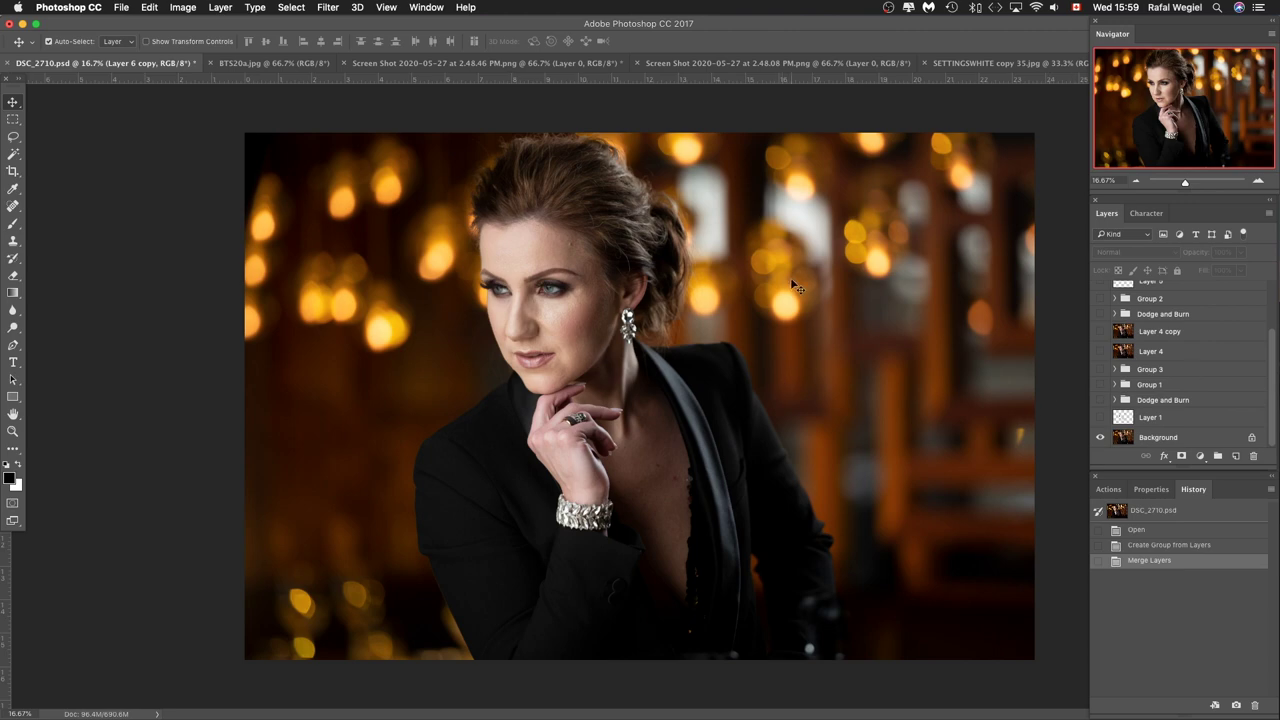
left_click(1258, 180)
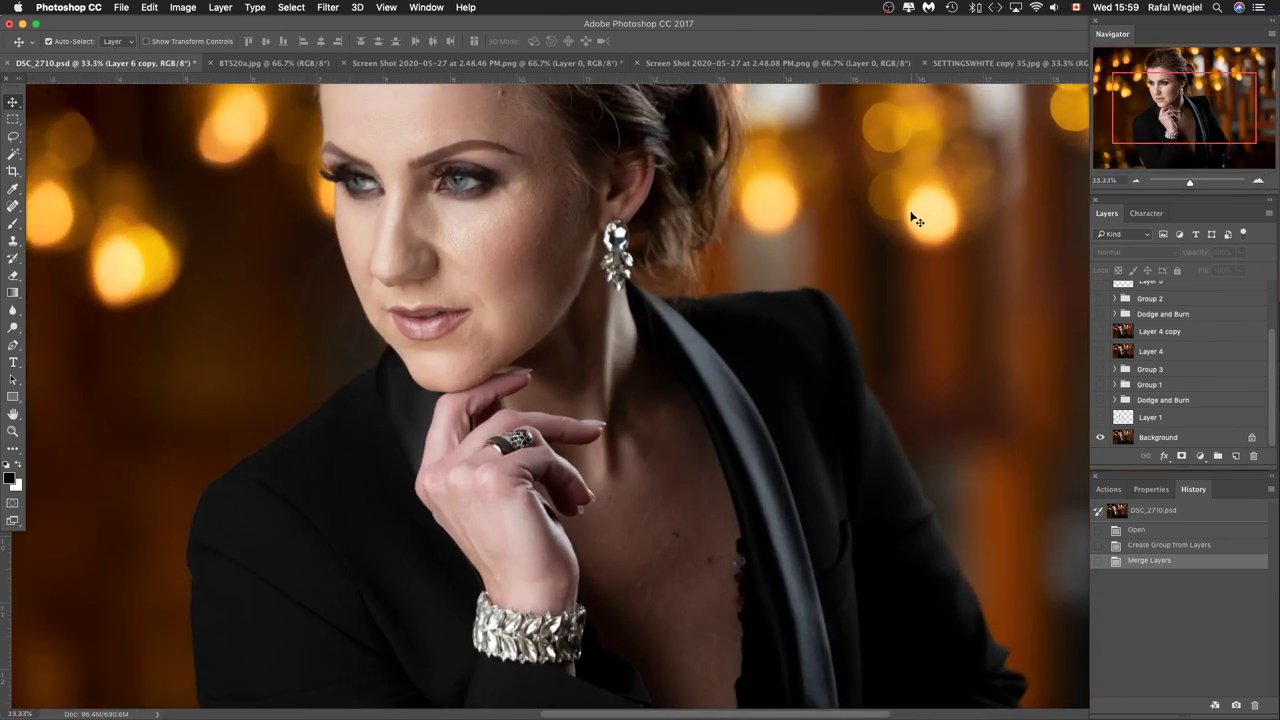
scroll(909, 214, "up", 3)
scroll(351, 268, "down", 2)
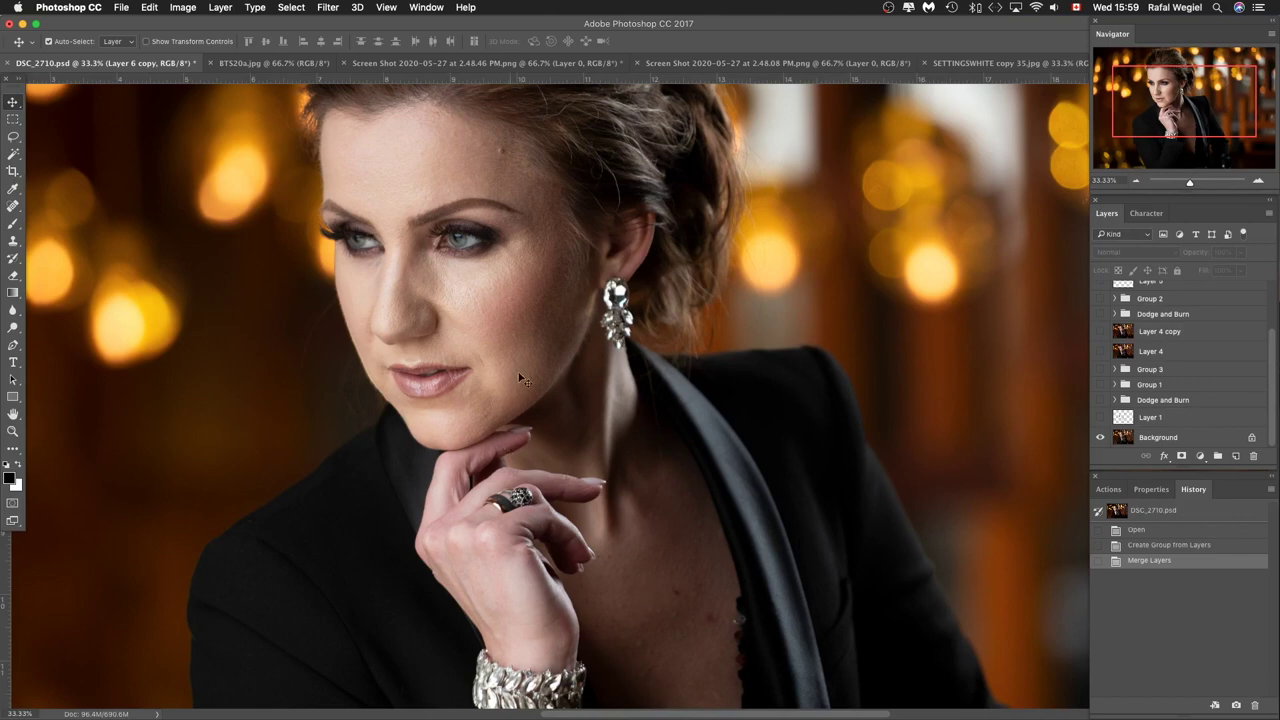
left_click(1262, 182)
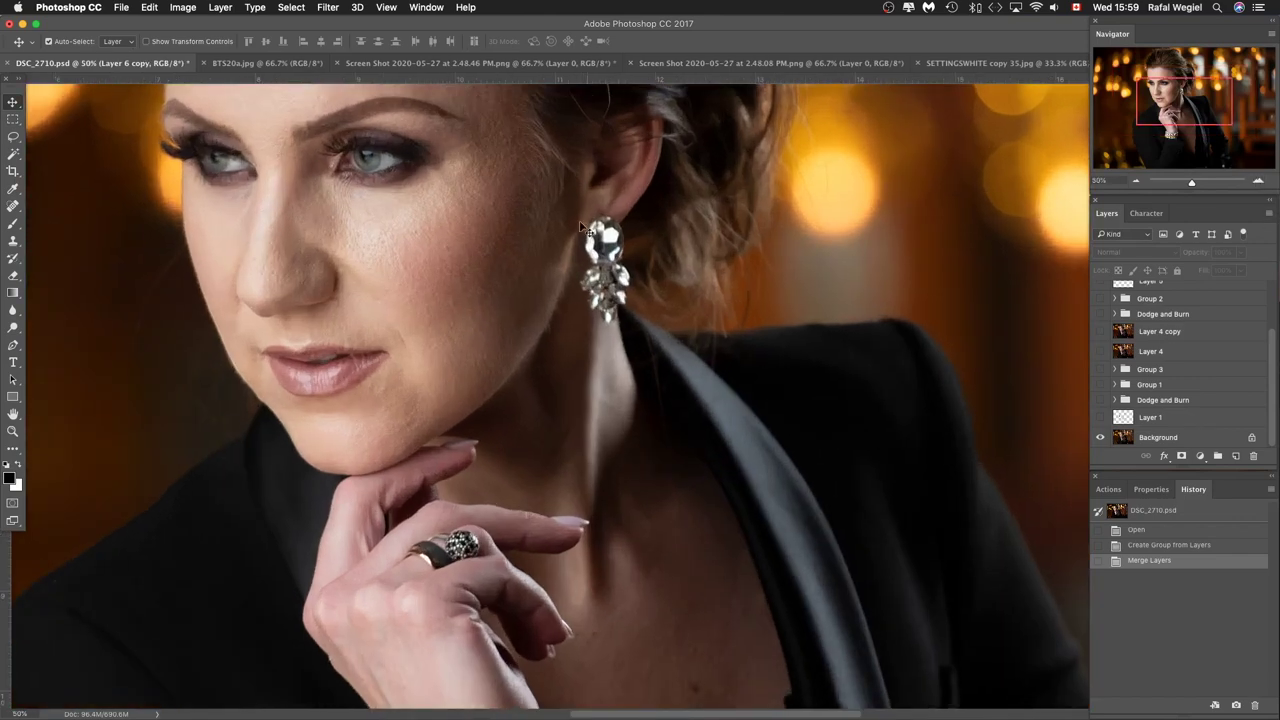
scroll(535, 223, "left", 2)
scroll(535, 223, "up", 2)
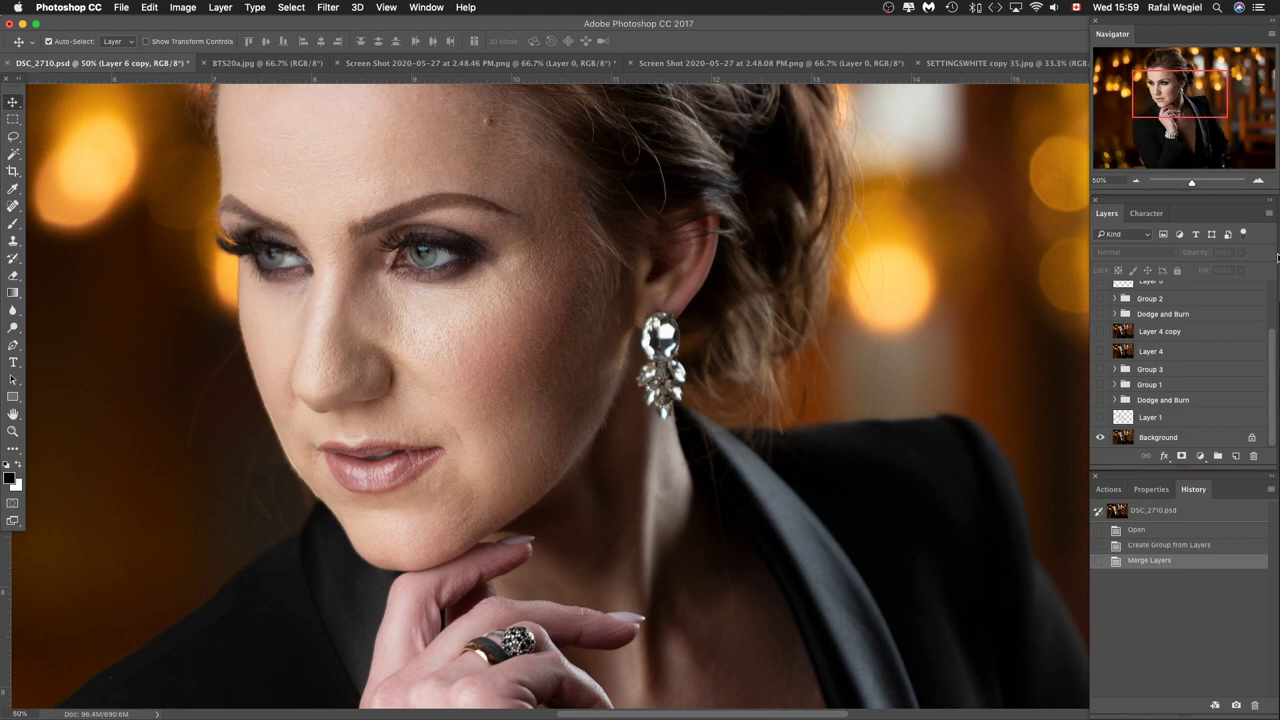
Make Layer 1 above the Background visible and examine the cleaned-up skin on the face and chest
left_click(1136, 181)
left_click(1097, 418)
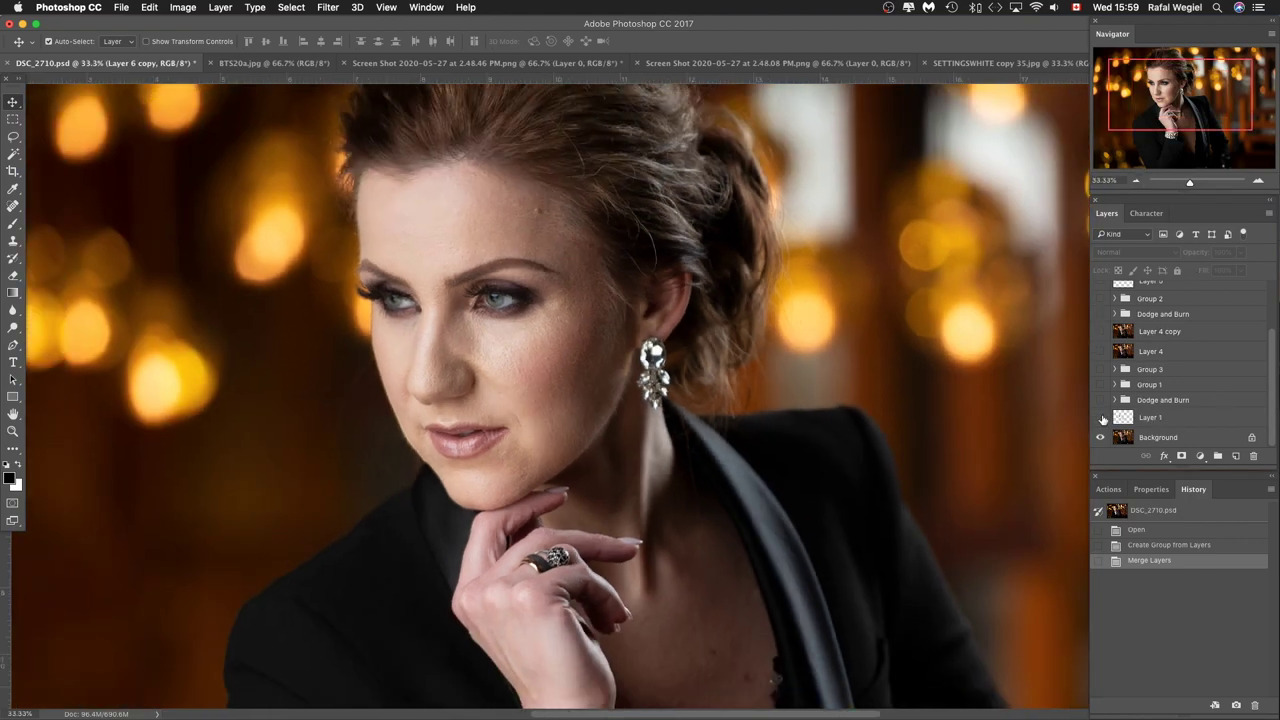
left_click_drag(1197, 107, 1203, 138)
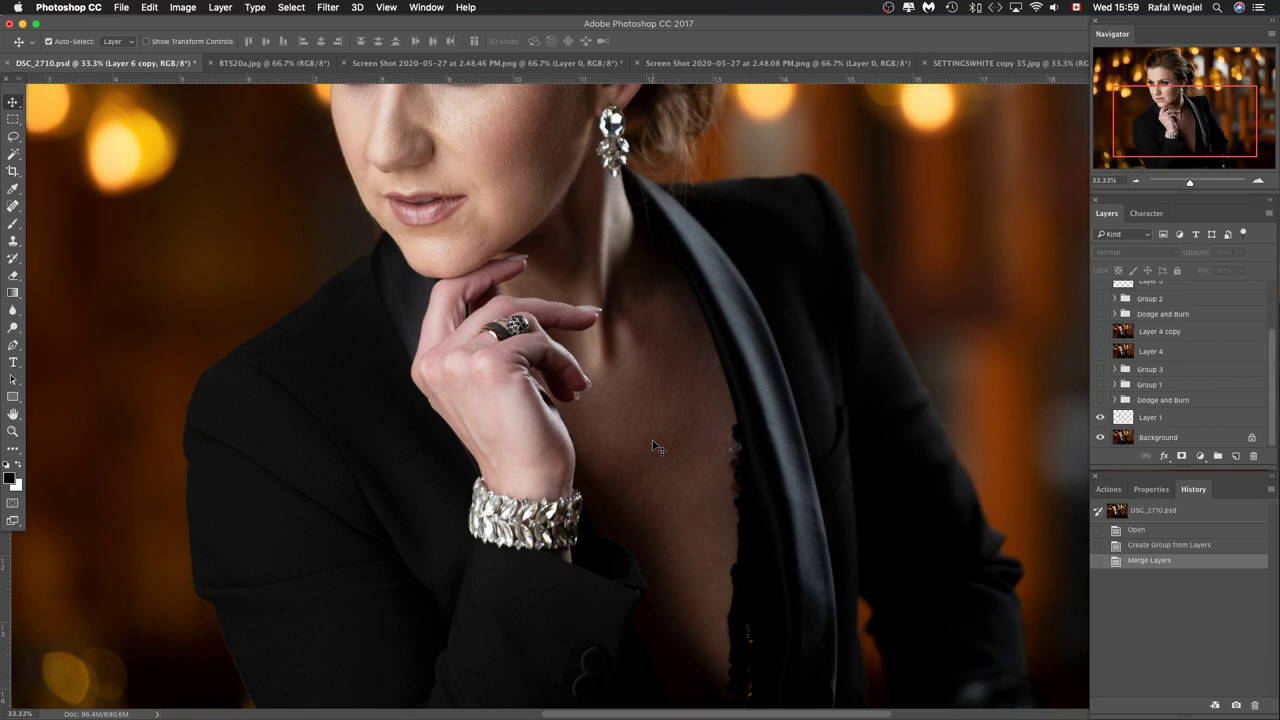
scroll(678, 452, "up", 3)
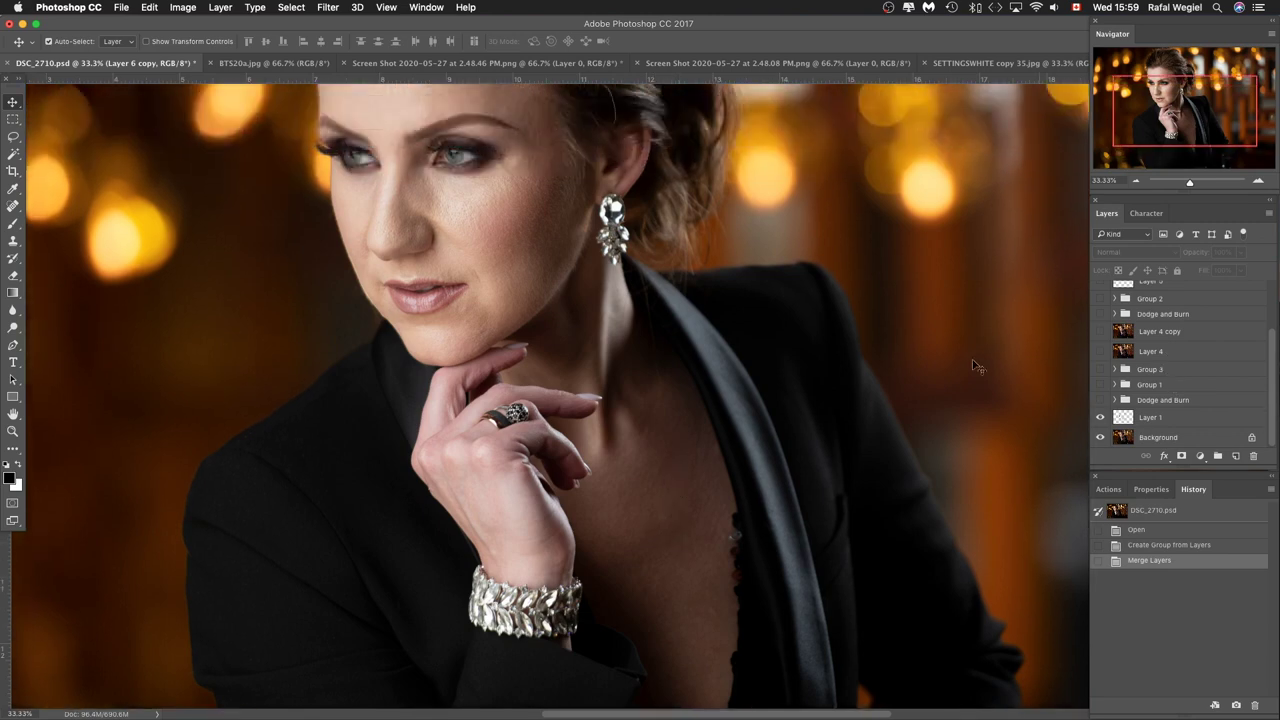
scroll(895, 343, "up", 5)
key("super+minus")
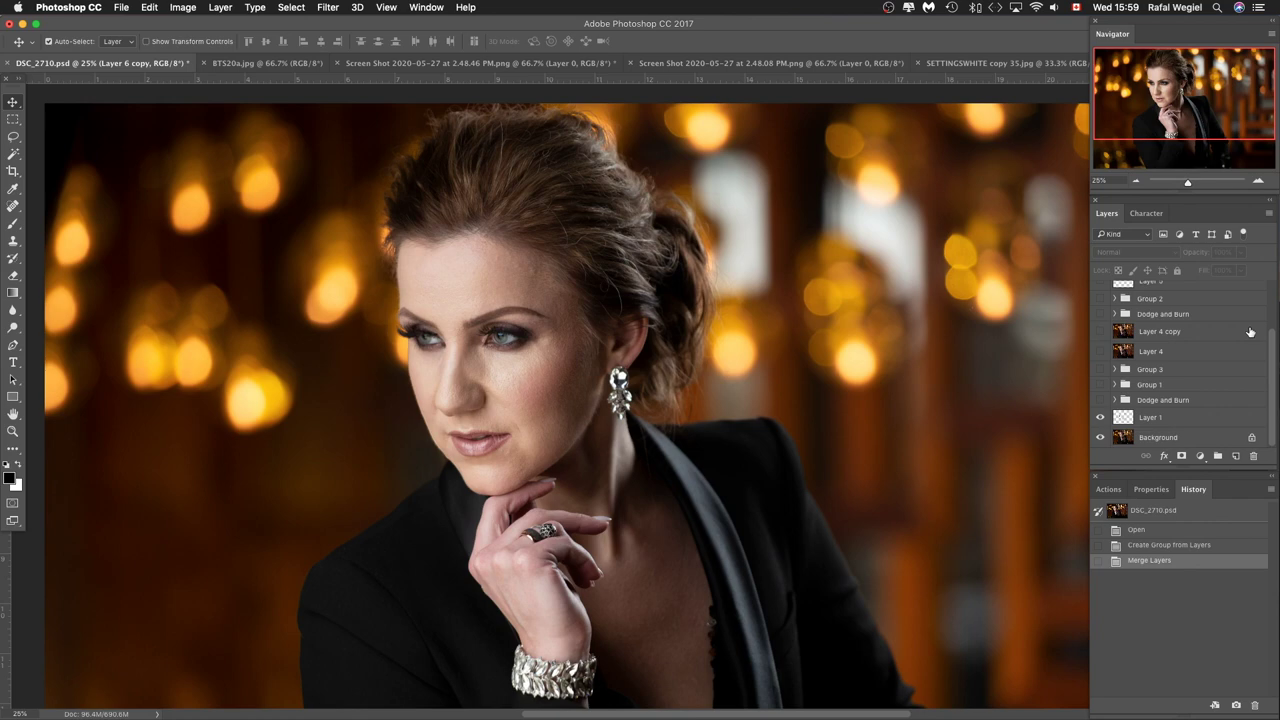
Turn on the Dodge and Burn group directly above Layer 1 and check the face
left_click_drag(1190, 128, 1188, 137)
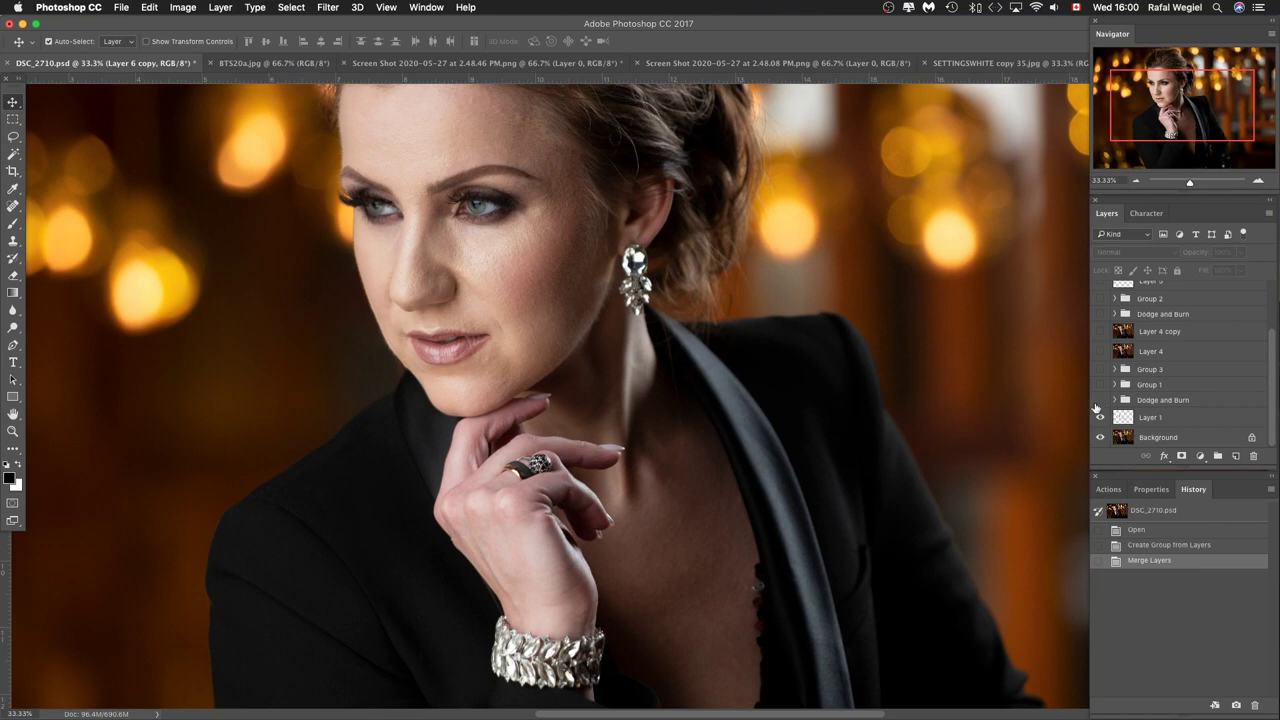
left_click(1100, 401)
scroll(592, 310, "up", 3)
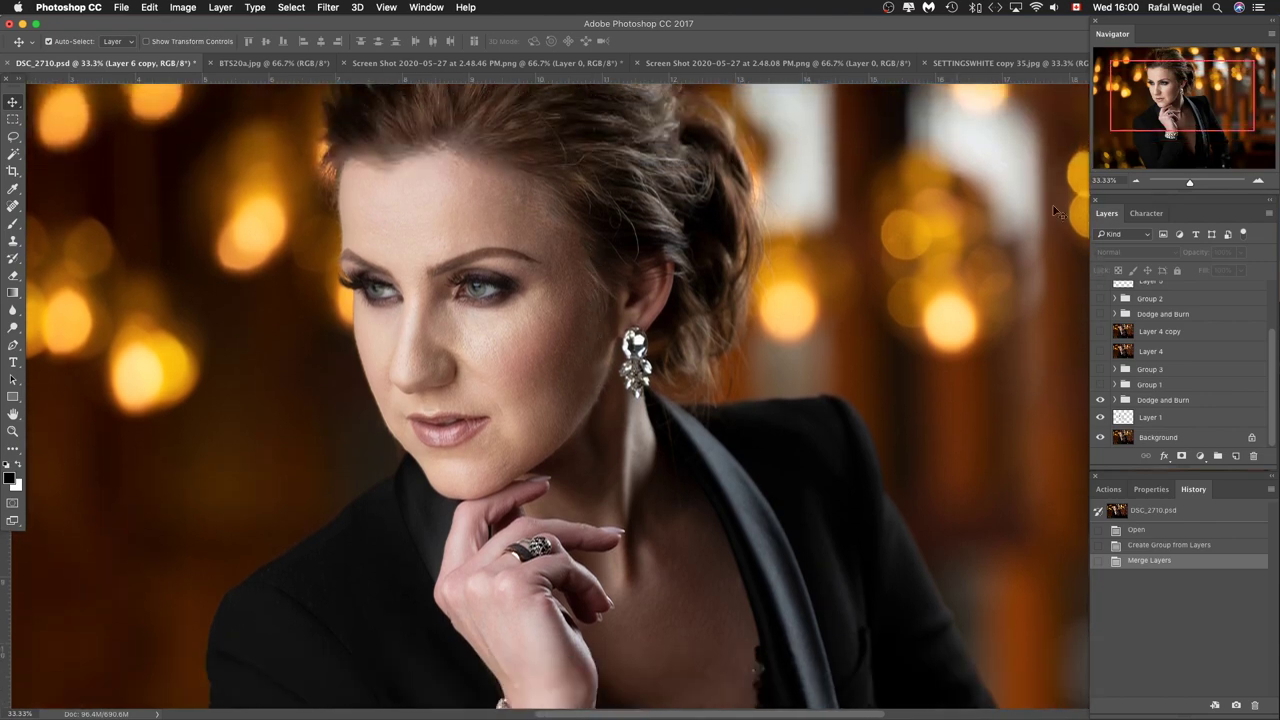
left_click(1136, 181)
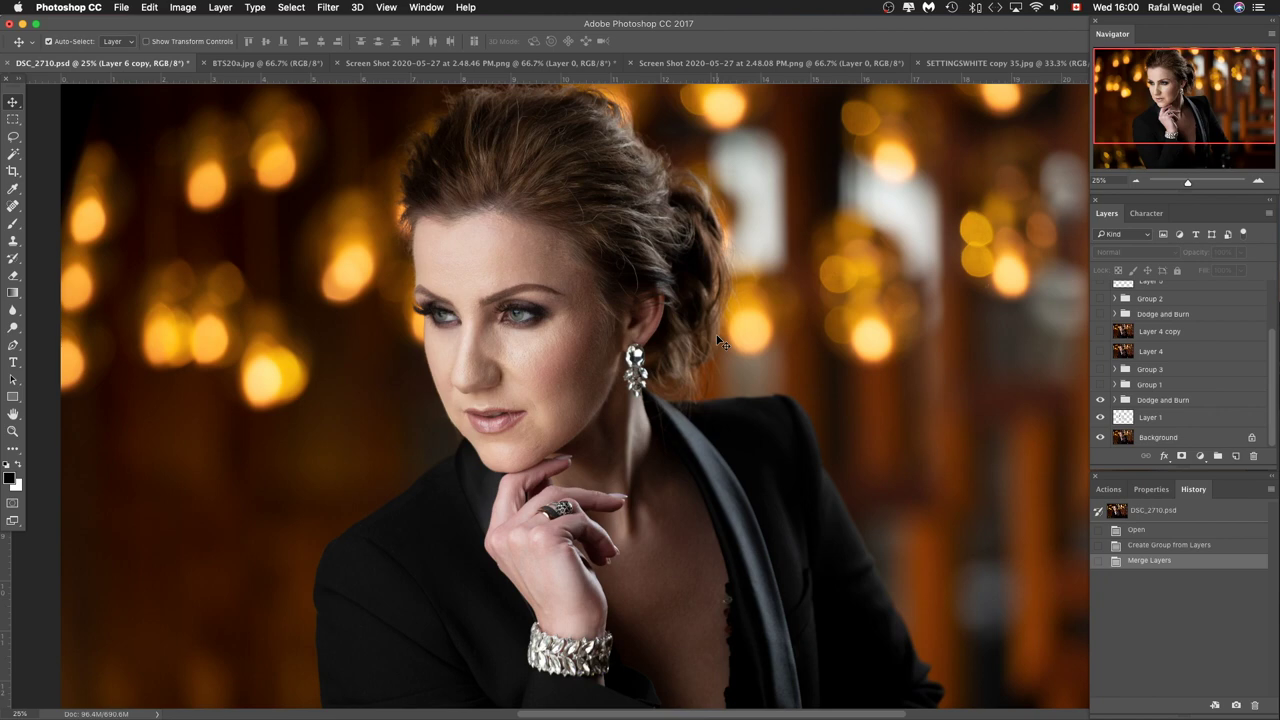
Turn on Group 1 and compare its effect on the portrait up close and at 25% zoom
left_click(1101, 385)
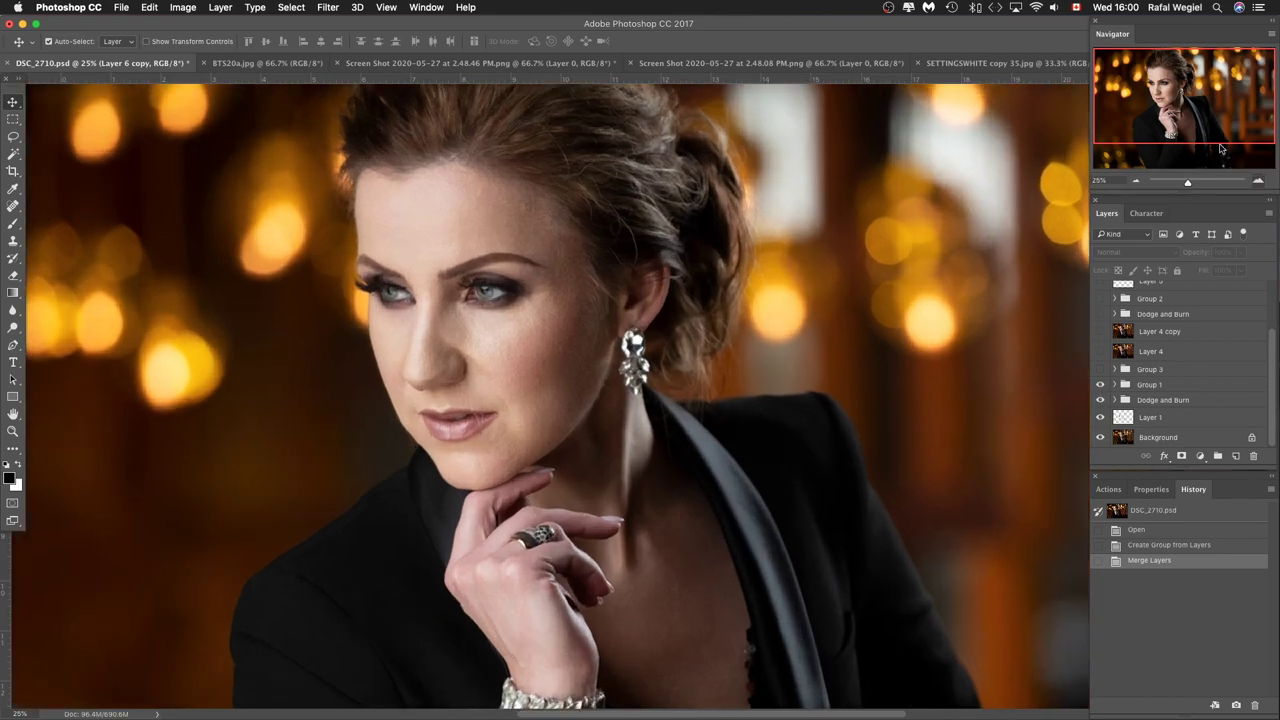
key("super+equal")
key("super+equal")
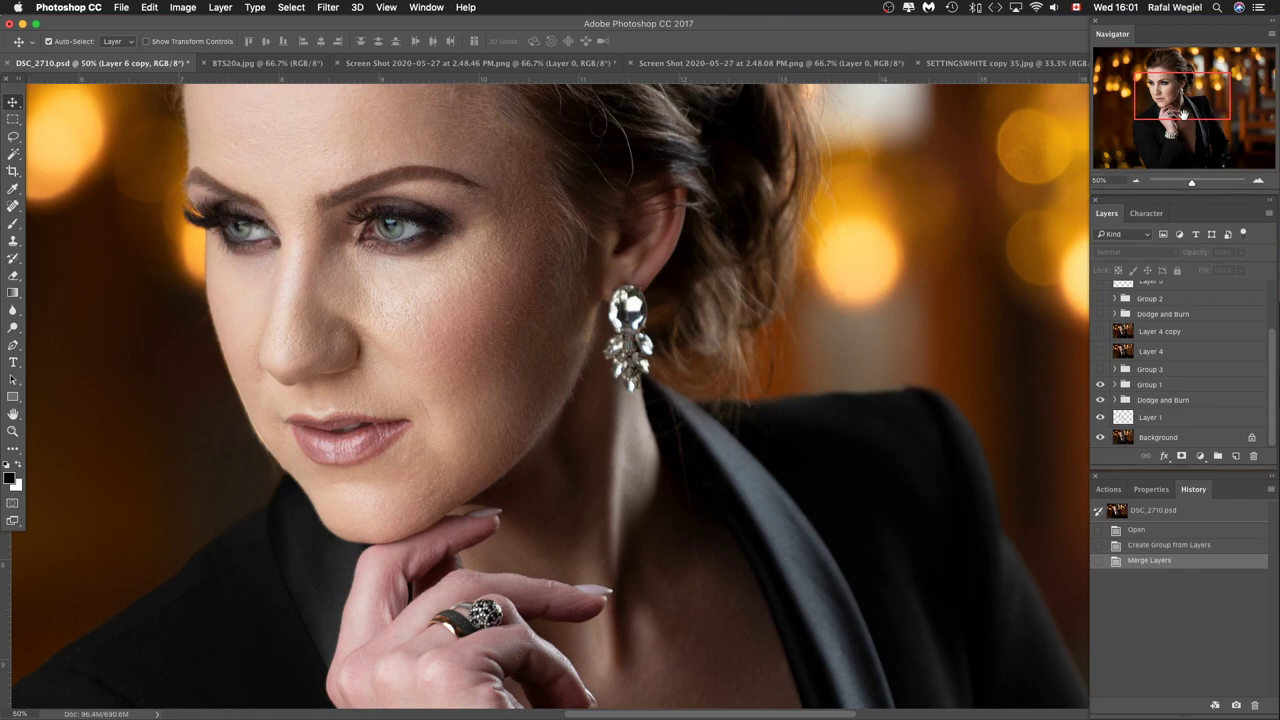
left_click(1135, 181)
left_click(1135, 181)
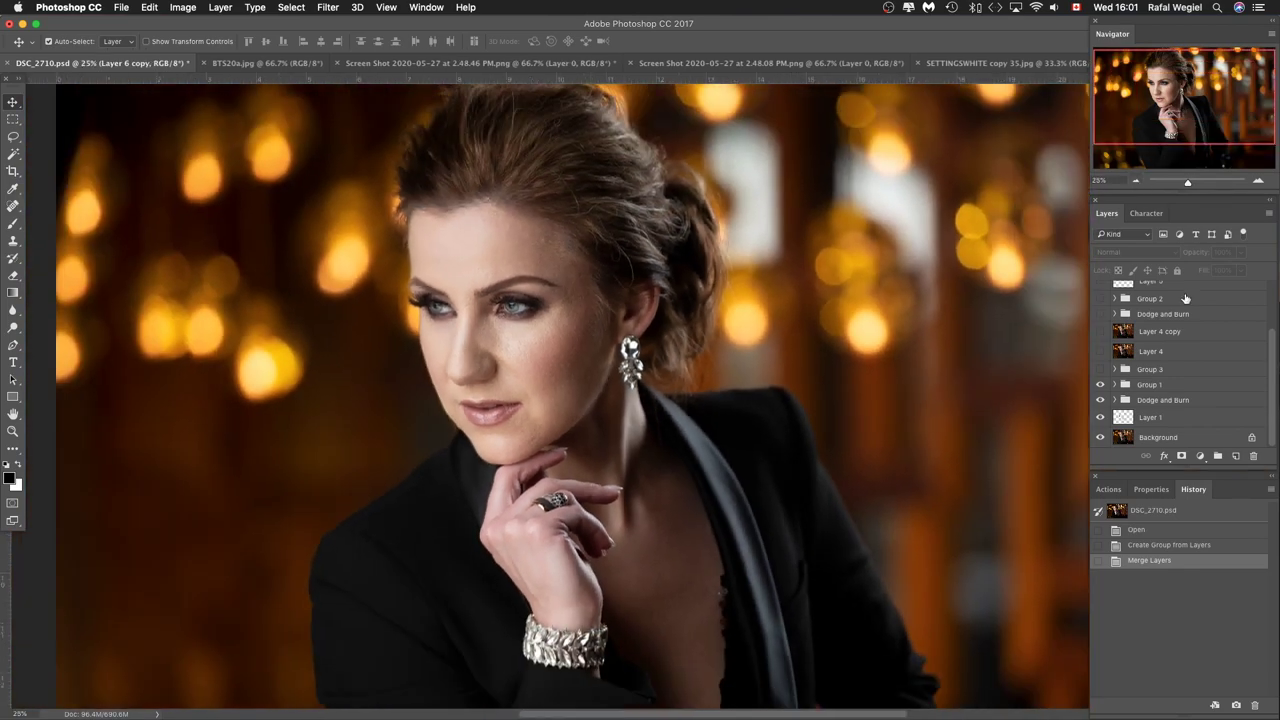
left_click(1101, 386)
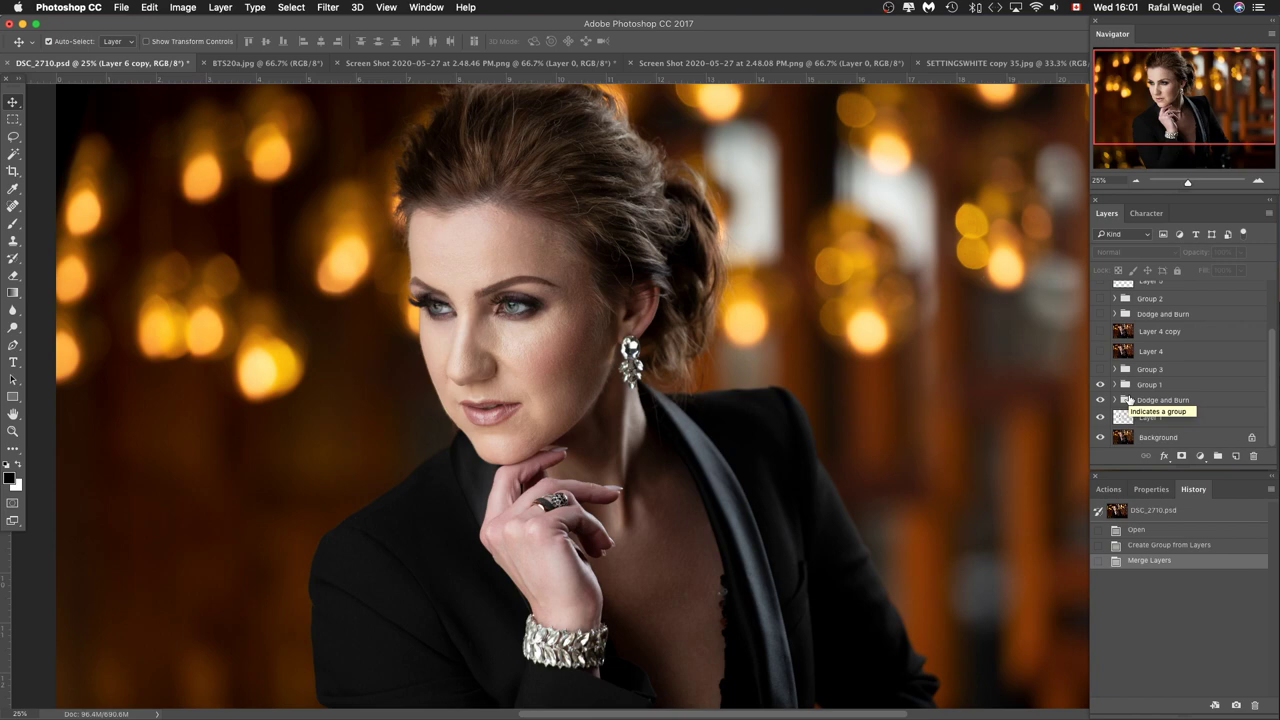
Turn on Group 3 and expand it to show its layers, with the whole photo in view
left_click(1101, 370)
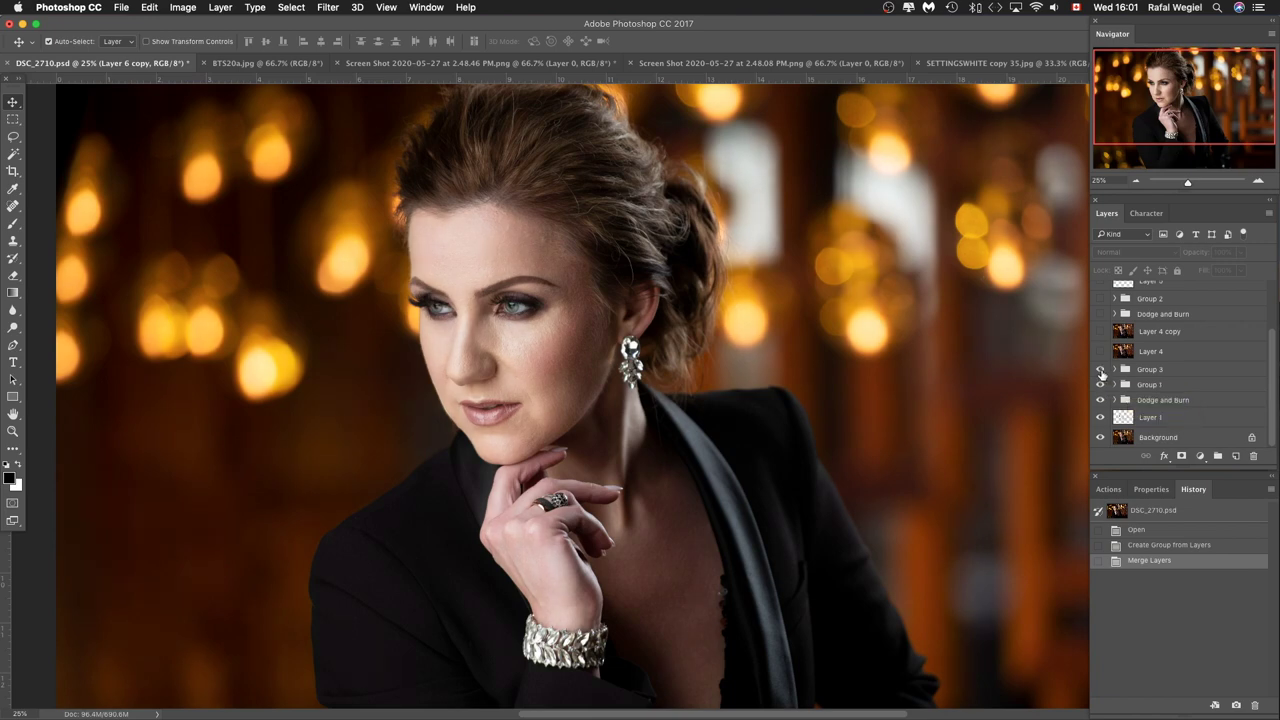
left_click(1115, 370)
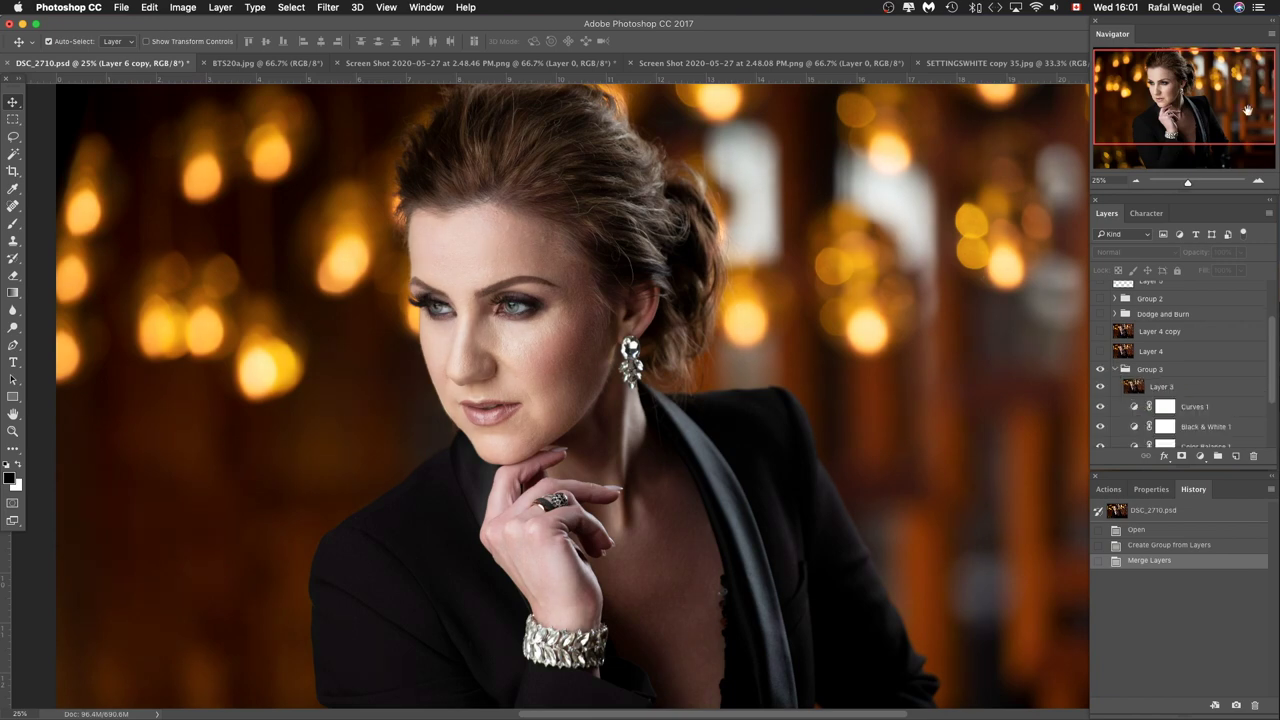
left_click_drag(1233, 110, 1233, 119)
left_click(1136, 181)
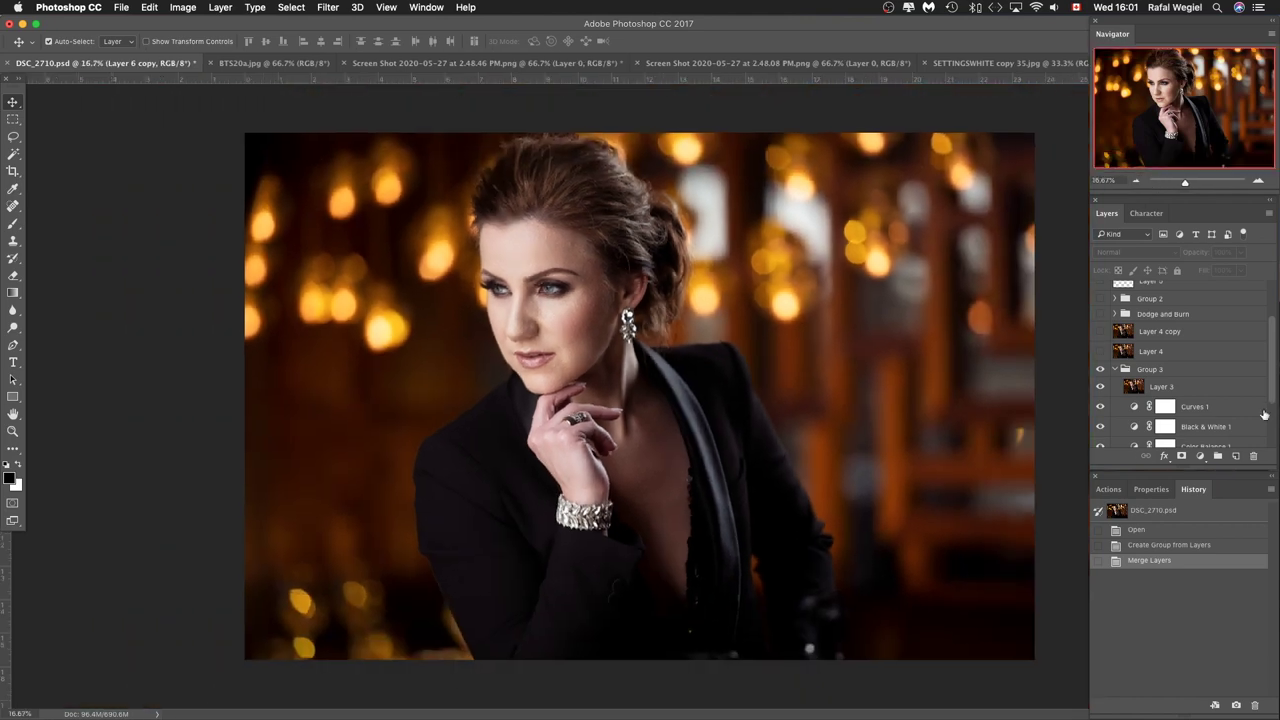
Compare the photo with Group 3's Layer 3, Curves 1, Black & White 1 and Color Balance 1 switched off and on
scroll(1190, 400, "down", 2)
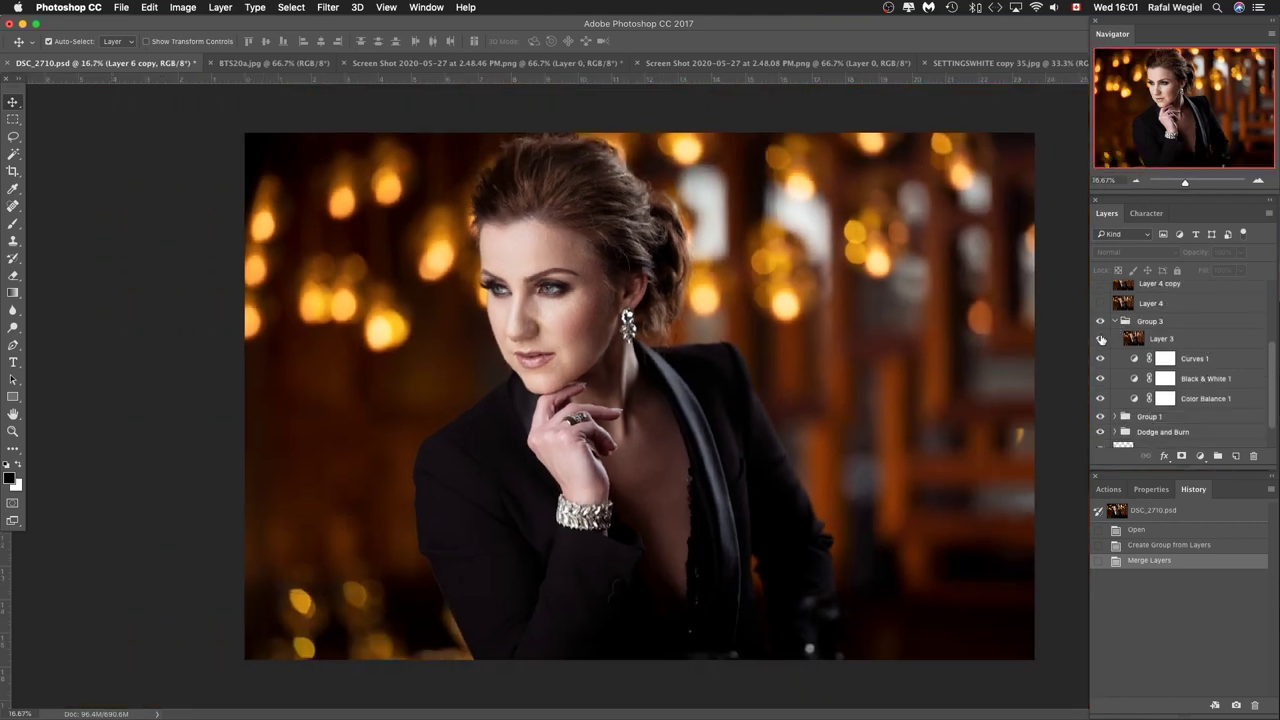
left_click(1101, 358)
left_click(1101, 379)
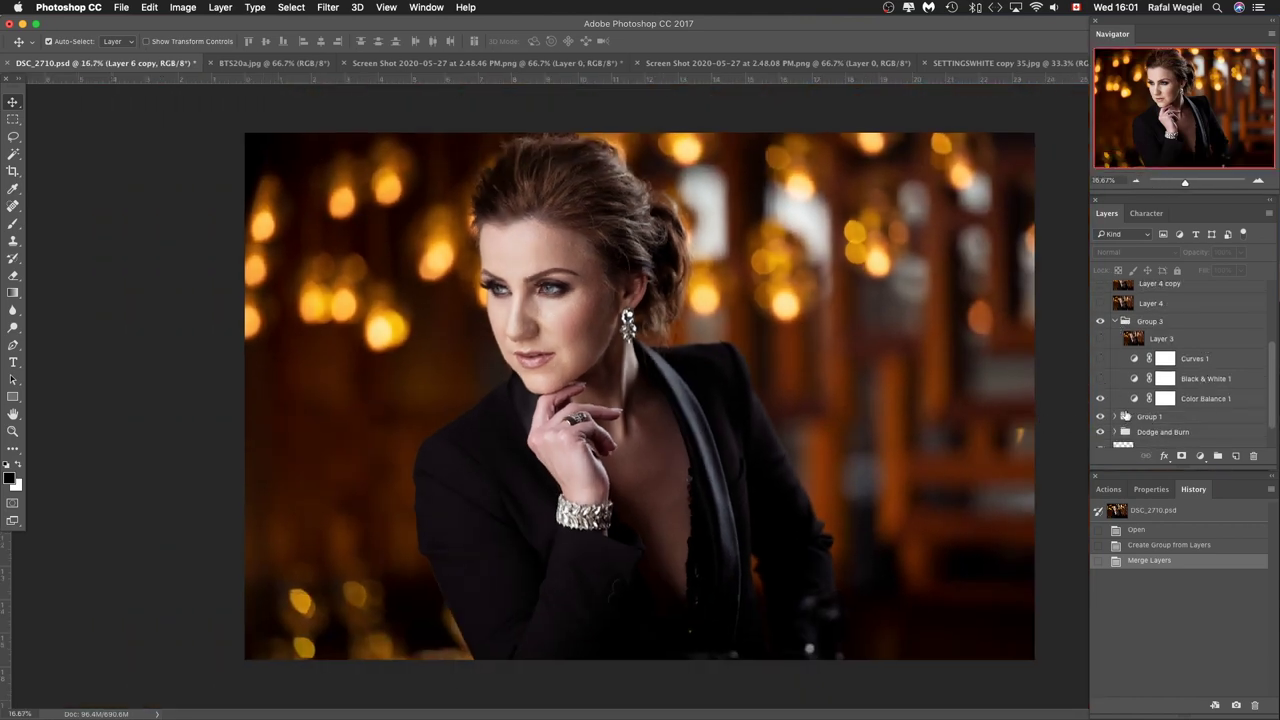
left_click(1101, 399)
left_click(1101, 399)
left_click(1101, 400)
left_click(1101, 401)
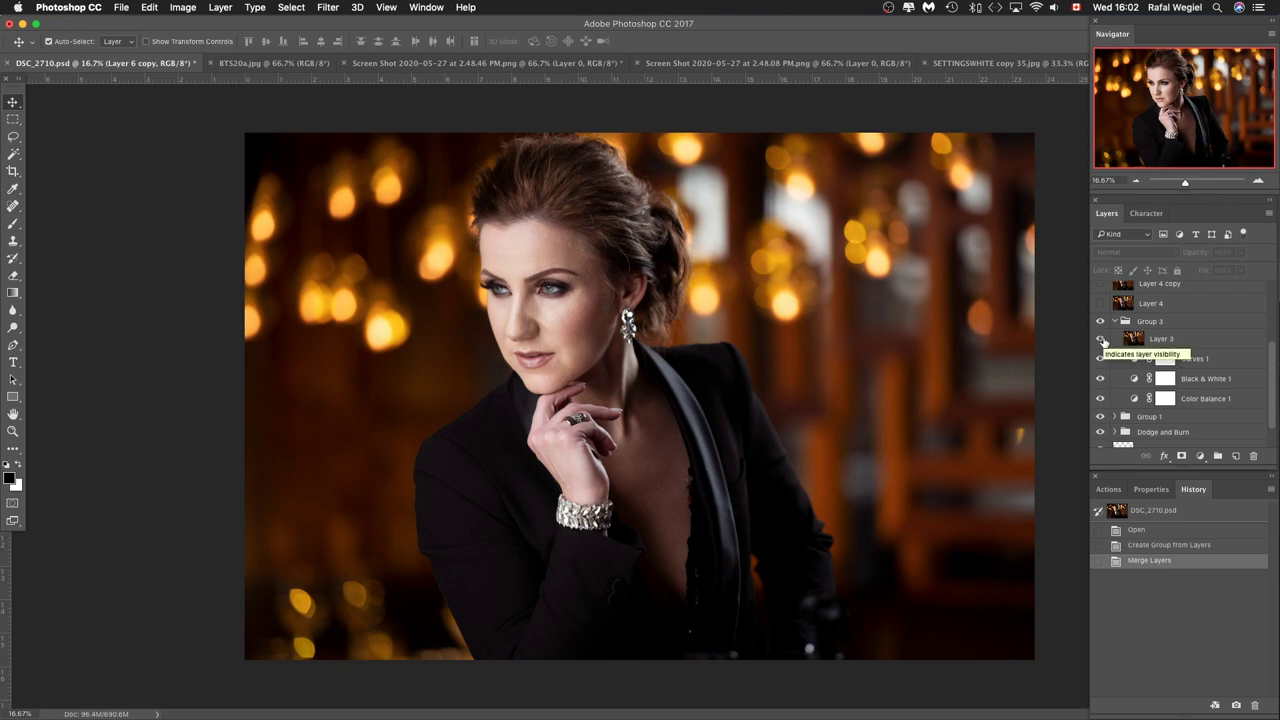
Collapse Group 3, turn on Layer 4 and inspect the hair and face at 33.33% zoom
left_click(1114, 321)
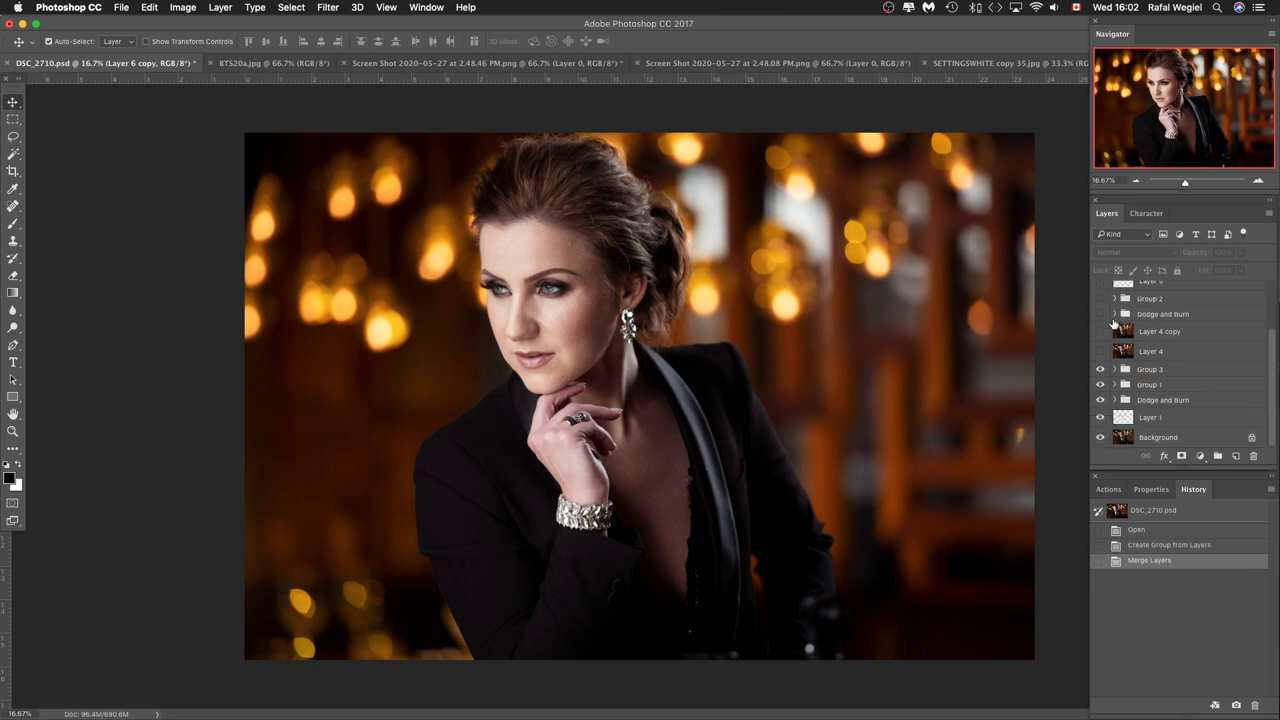
left_click(1101, 371)
left_click(1101, 352)
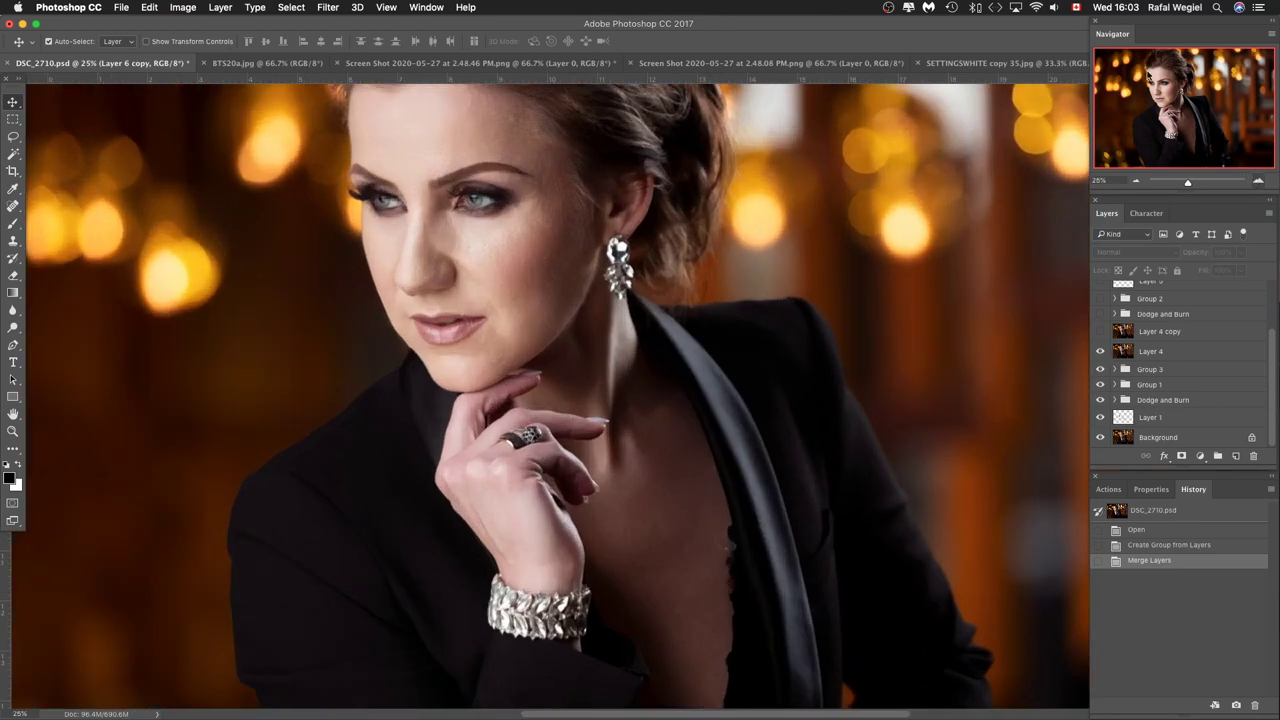
key("super+equal")
left_click(1181, 86)
left_click_drag(1181, 86, 1181, 82)
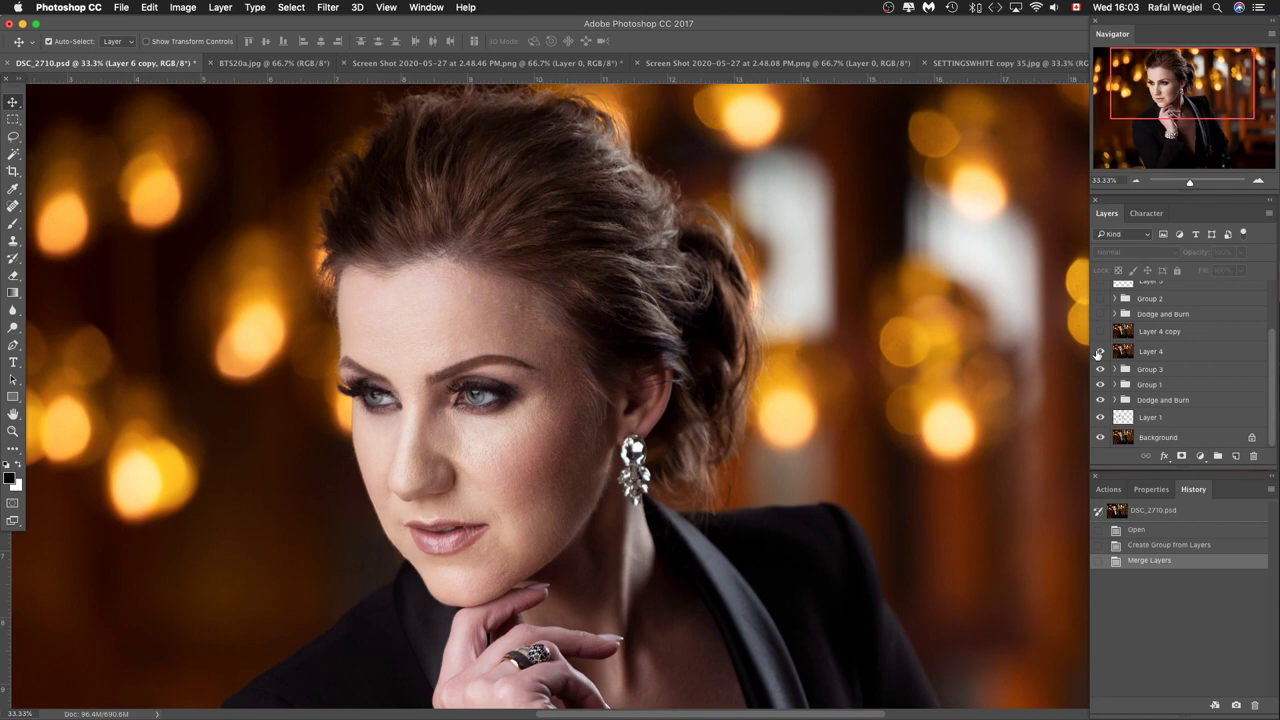
Compare the hair and face with Layer 4 switched off and on at 33.33% zoom
left_click(1100, 352)
left_click(1100, 352)
left_click(1100, 352)
scroll(727, 281, "up", 2)
scroll(727, 281, "down", 1)
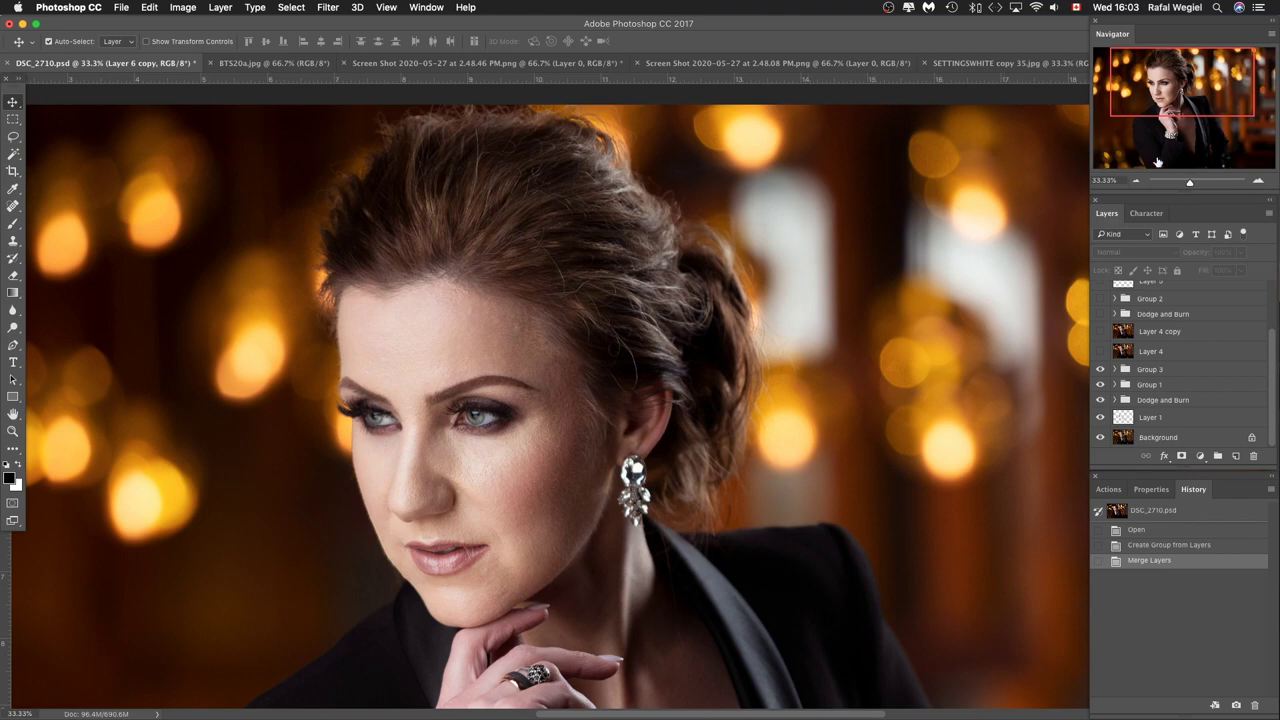
Compare Layer 4's effect on the portrait at 25% zoom, leave it turned on and return to the whole photo
left_click(1134, 182)
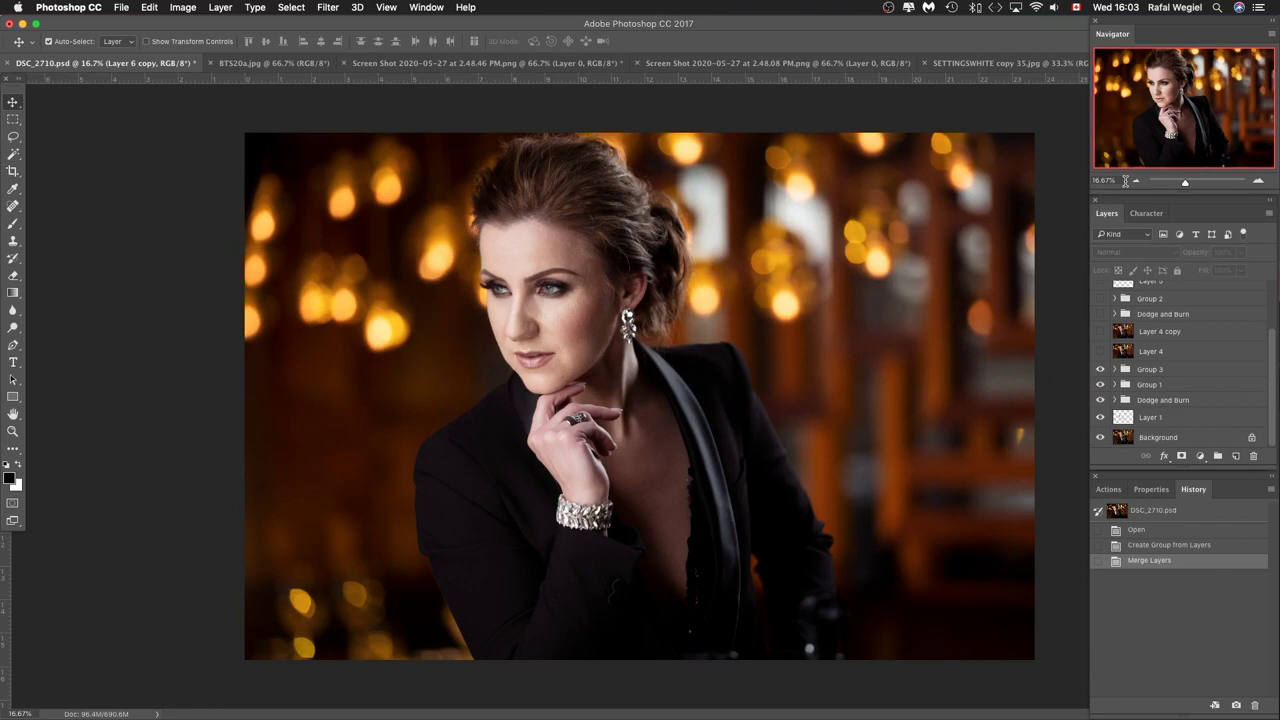
left_click(1257, 181)
left_click_drag(1221, 106, 1219, 91)
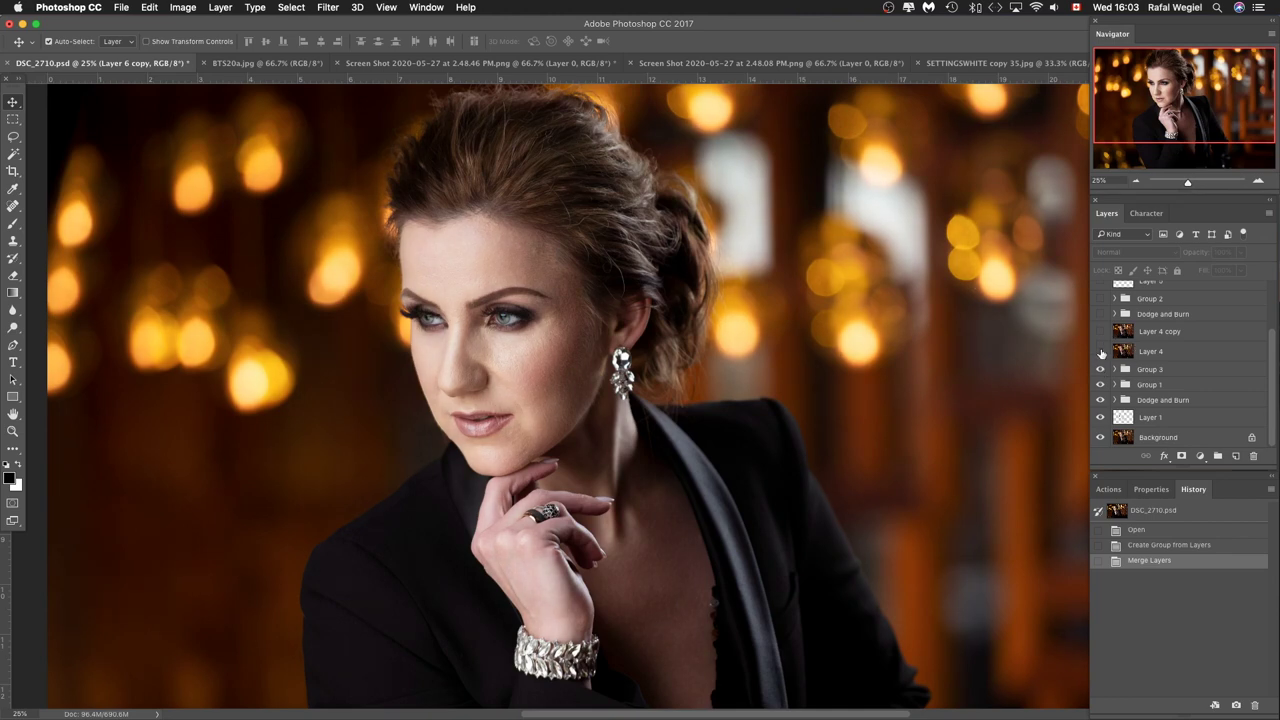
left_click(1101, 352)
left_click(1100, 350)
left_click(1100, 350)
left_click(1135, 181)
Turn on Layer 4 copy and compare the whole photo with and without it
left_click(1100, 331)
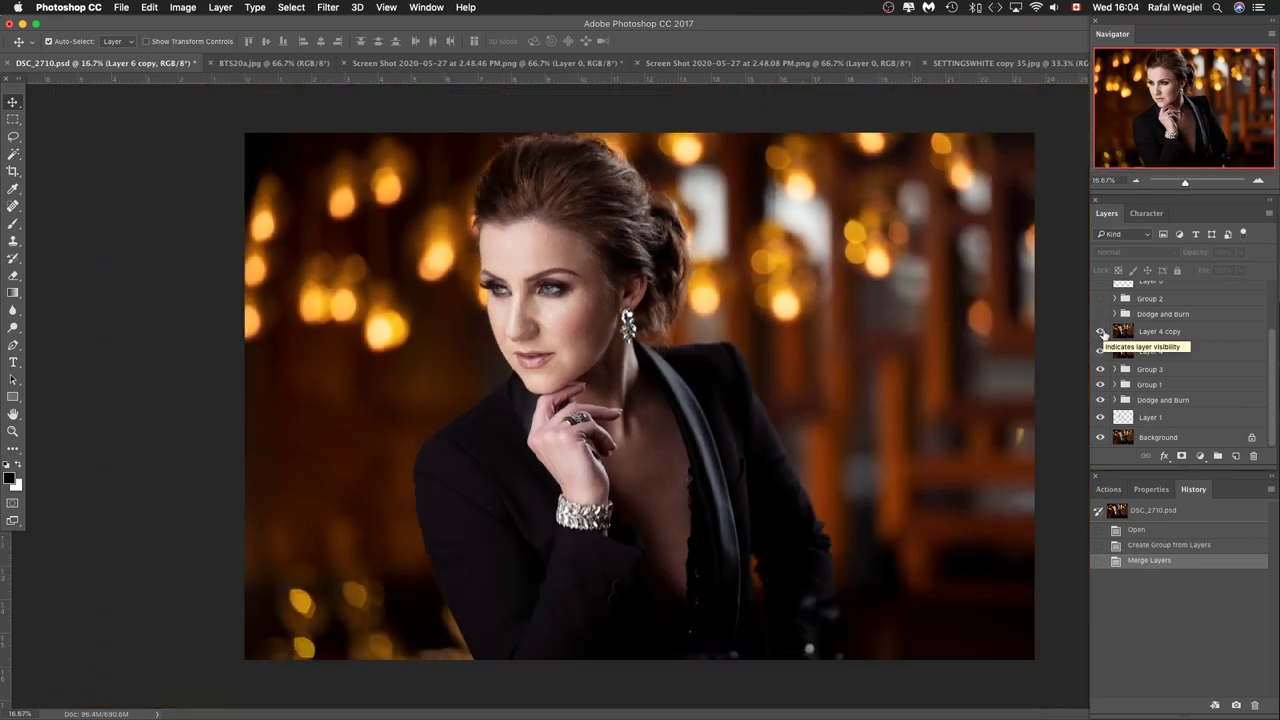
left_click(1100, 331)
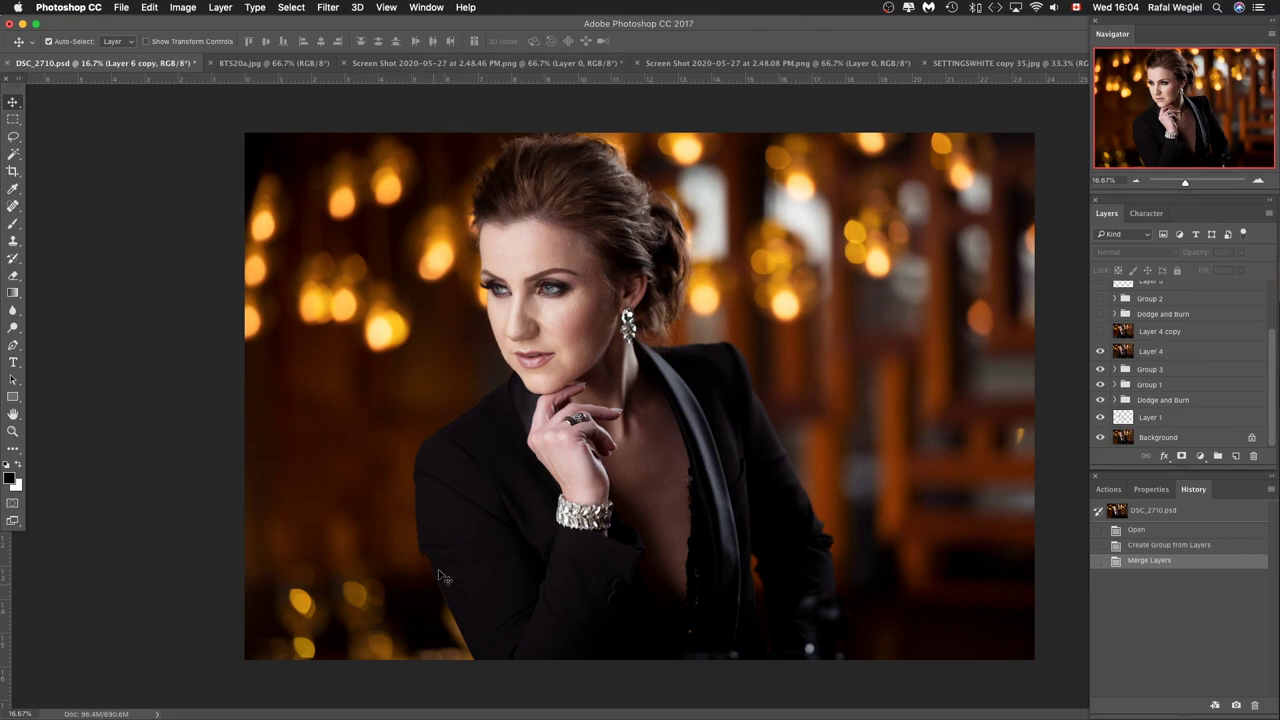
mouse_move(460, 705)
left_click(1101, 333)
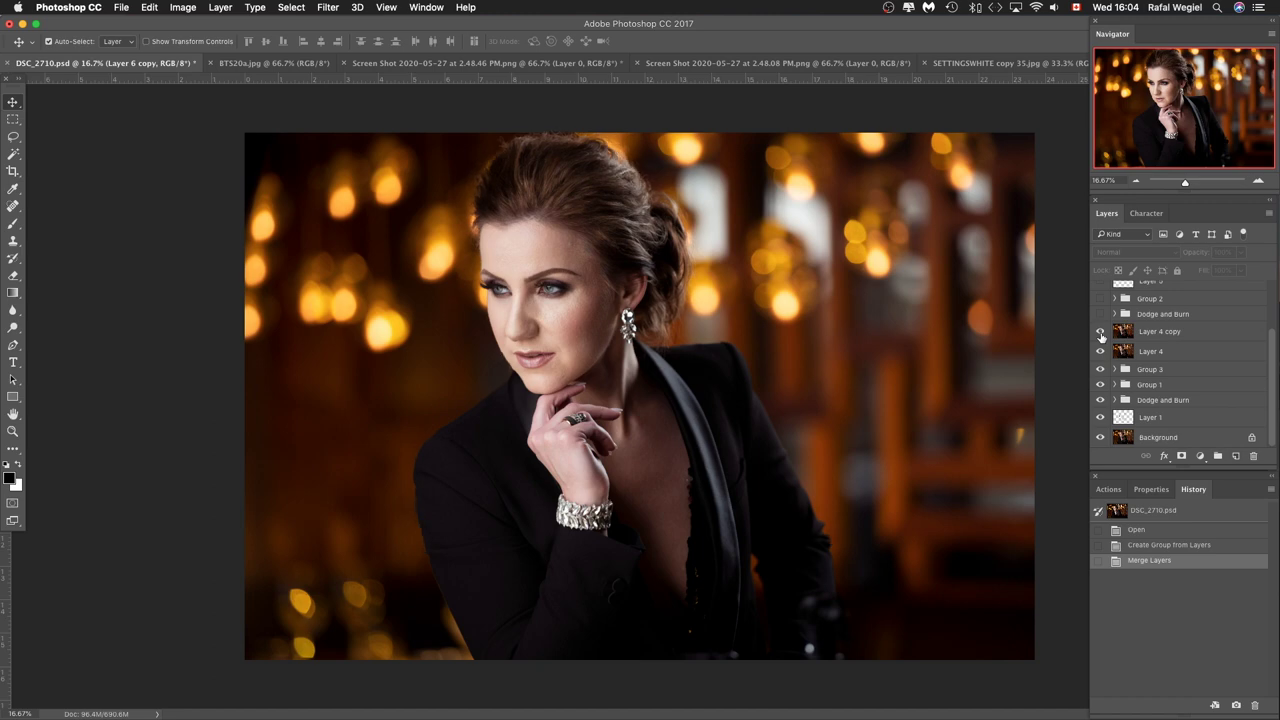
left_click(1101, 334)
scroll(1101, 336, "up", 1)
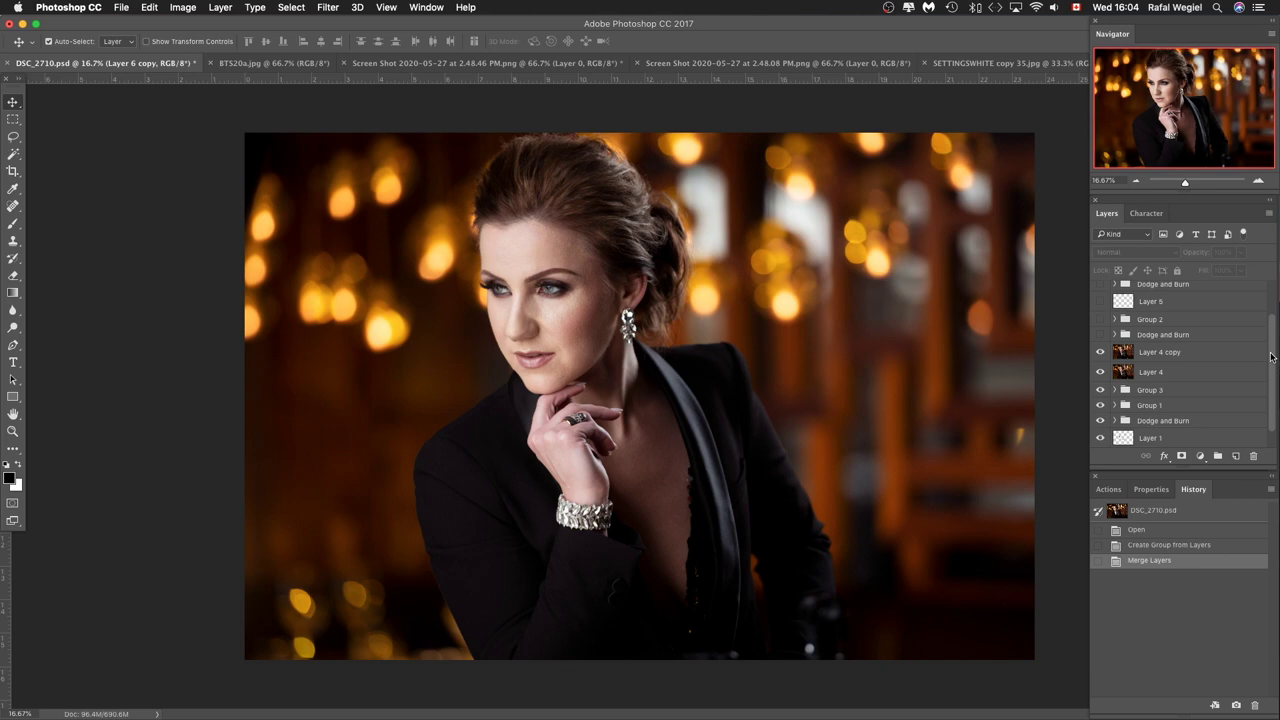
Turn on the Dodge and Burn group above Layer 4 copy and inspect the face at 33.33% and the whole photo
key("super+plus")
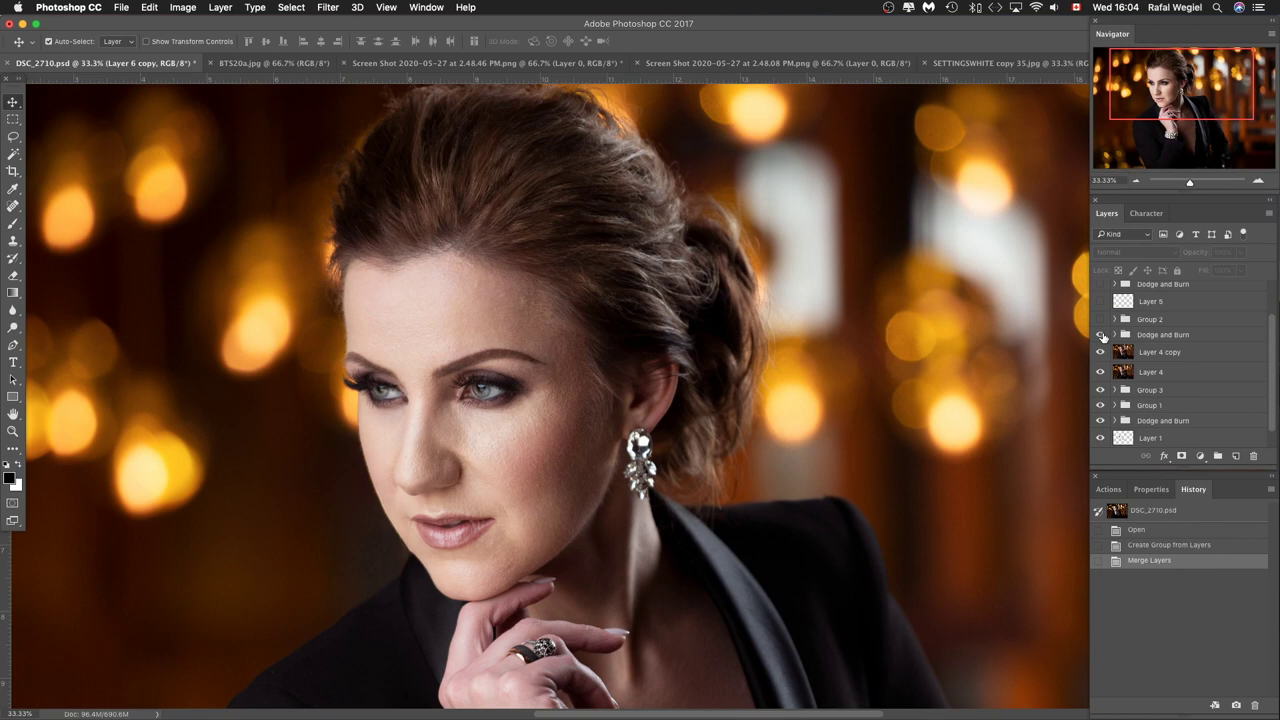
left_click(1101, 335)
left_click(1139, 181)
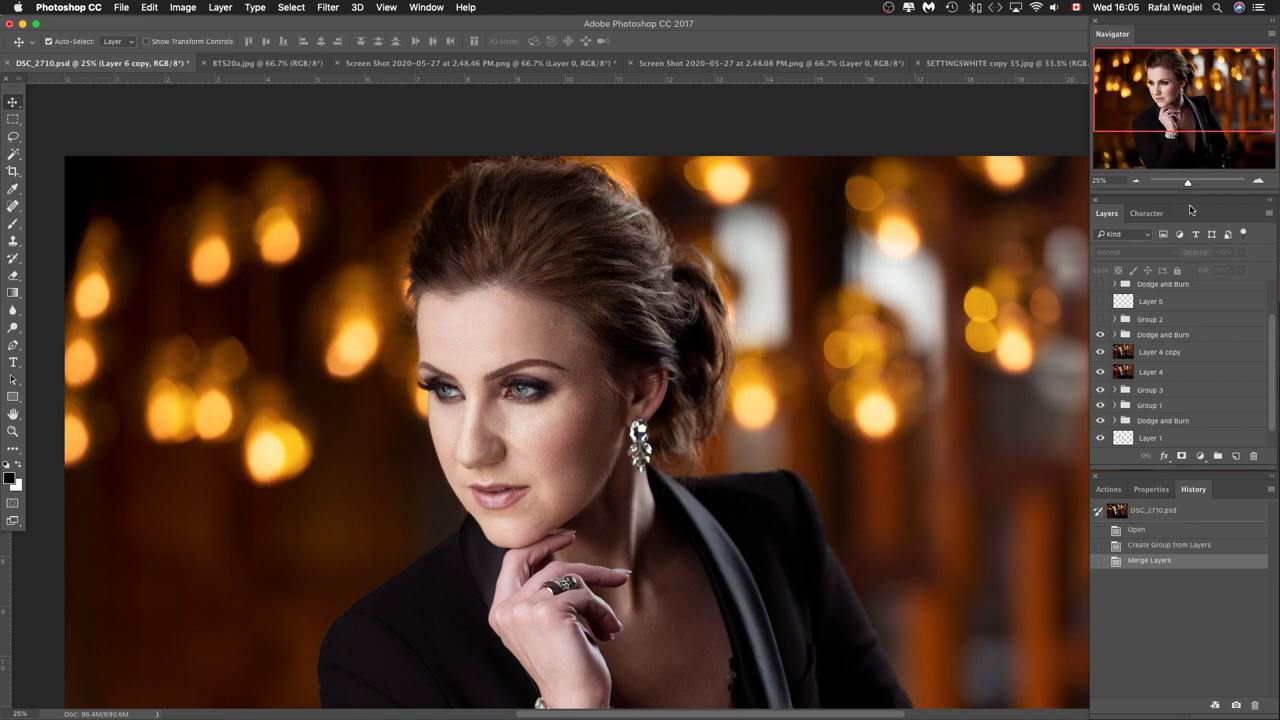
left_click(1137, 181)
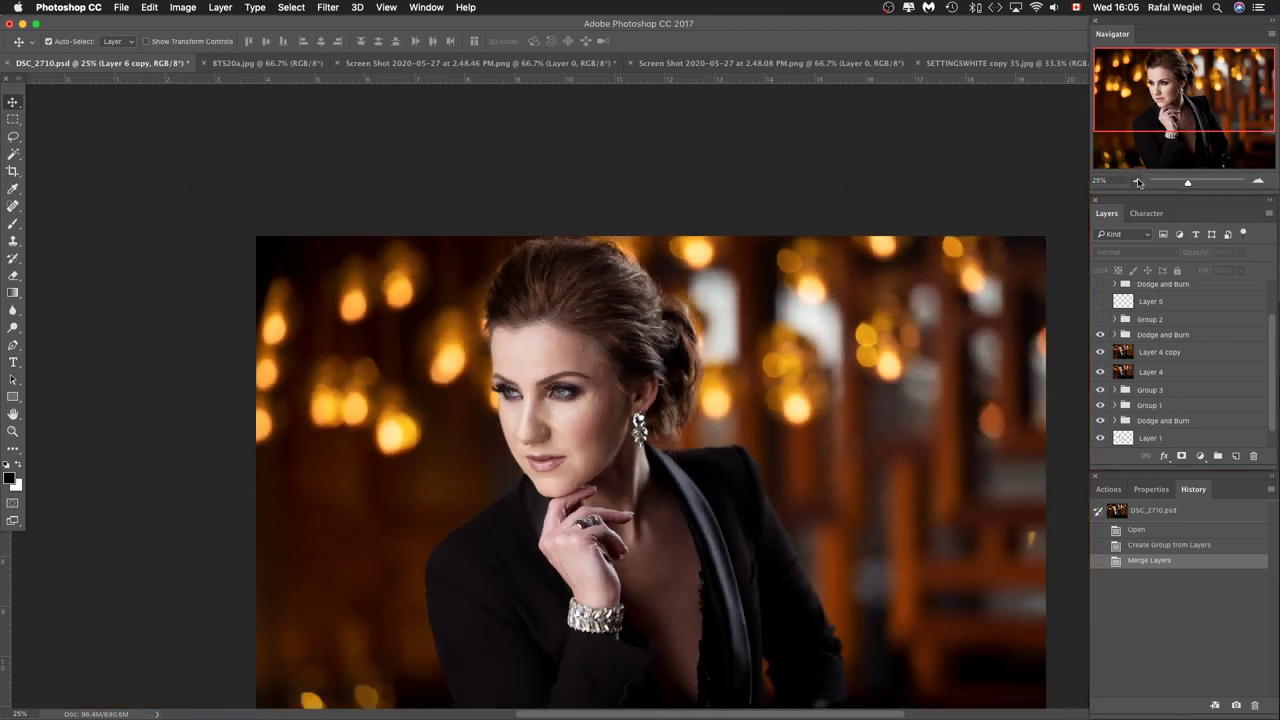
left_click(1137, 181)
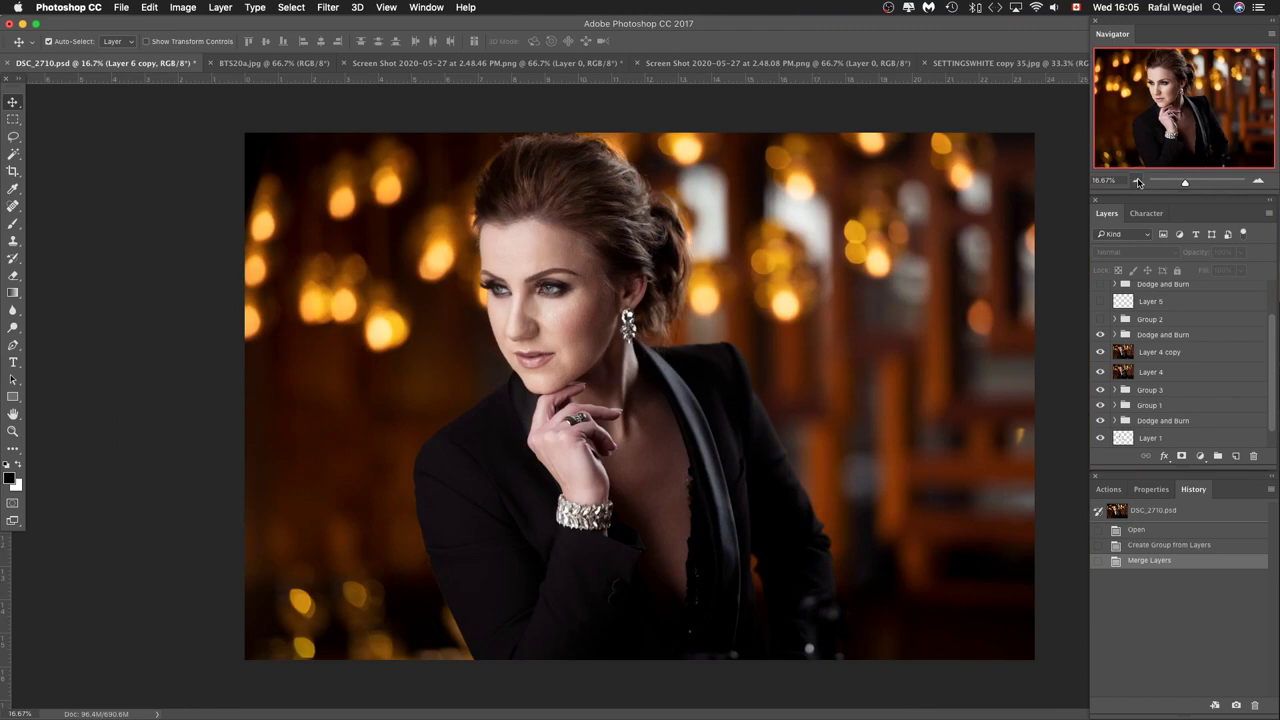
Turn on Group 2 and check its effect on the portrait at 25% zoom and in the whole photo
left_click(1101, 320)
left_click(1257, 181)
left_click_drag(1206, 118, 1210, 96)
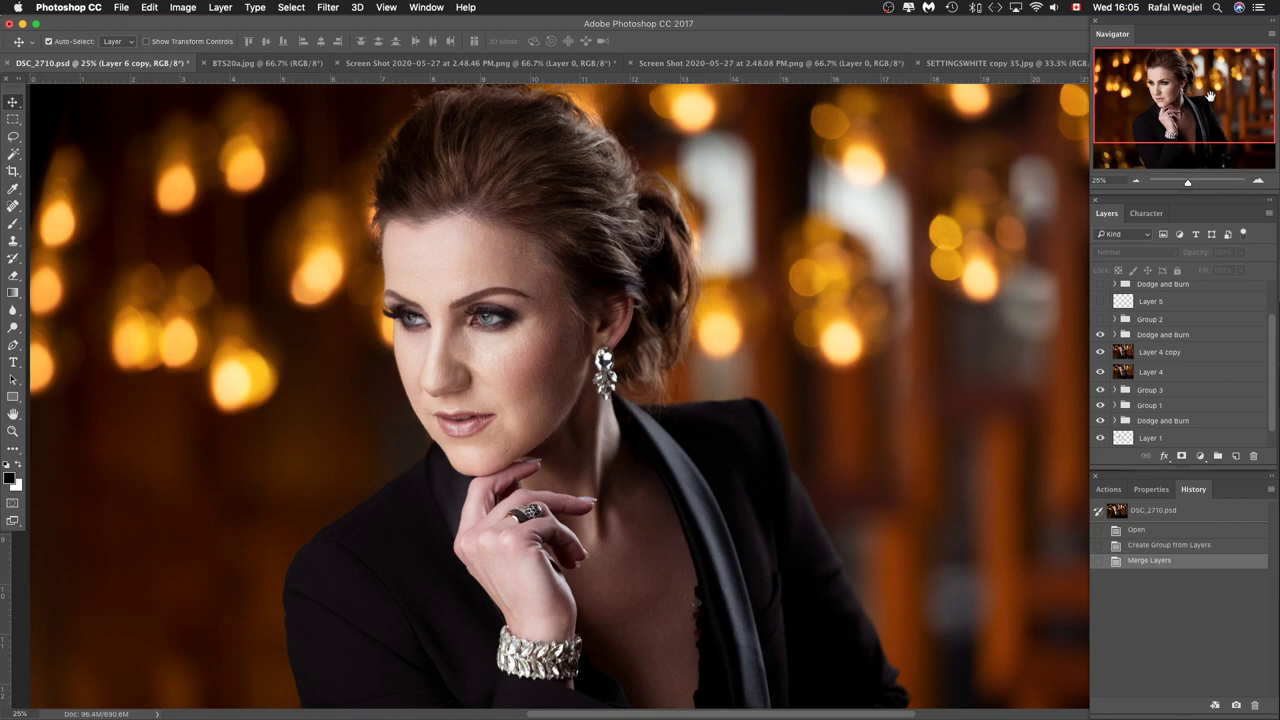
left_click(1101, 321)
left_click(1136, 182)
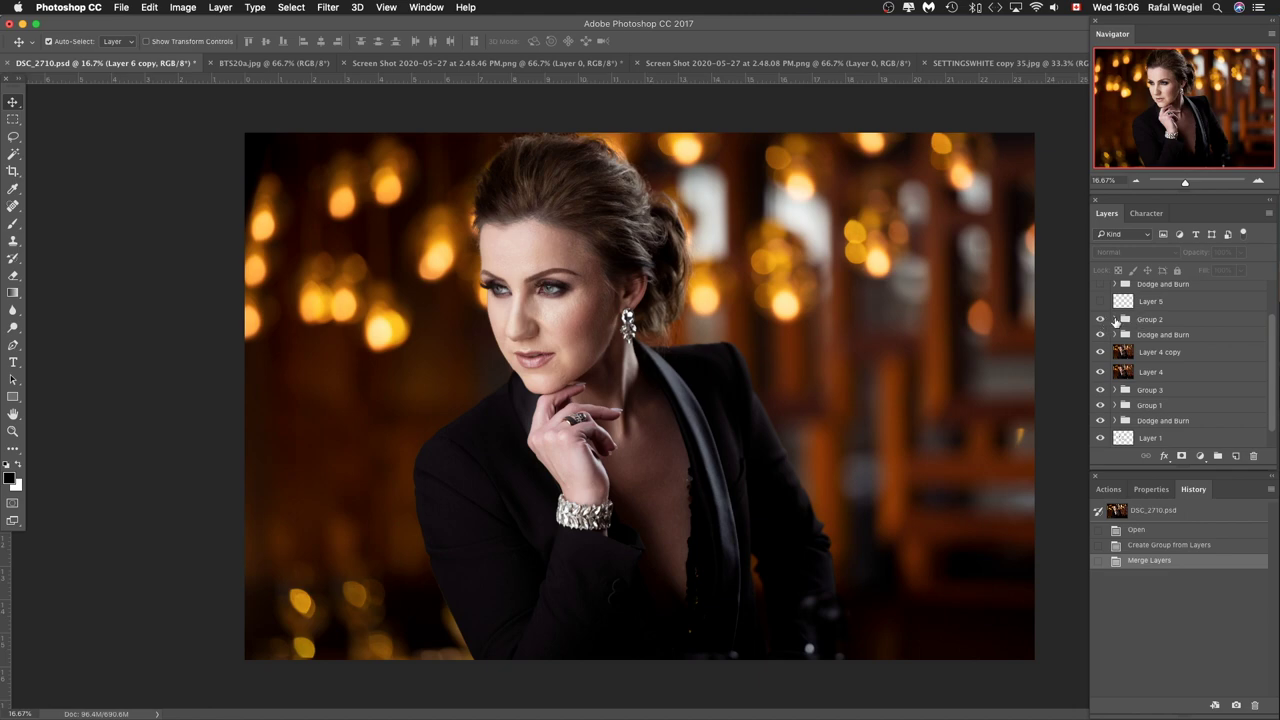
Look at Group 2's Selective Color layers and the list of available adjustment layers, then collapse the group
left_click(1115, 320)
left_click(1200, 456)
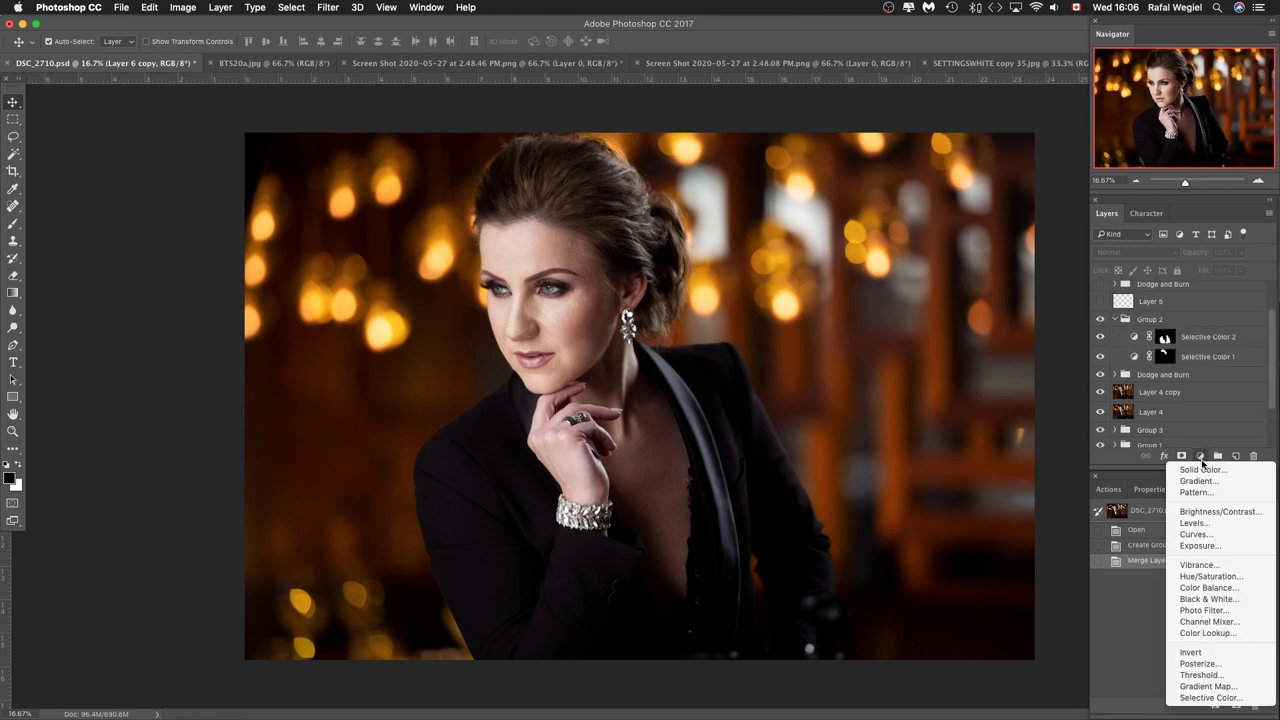
left_click(1201, 459)
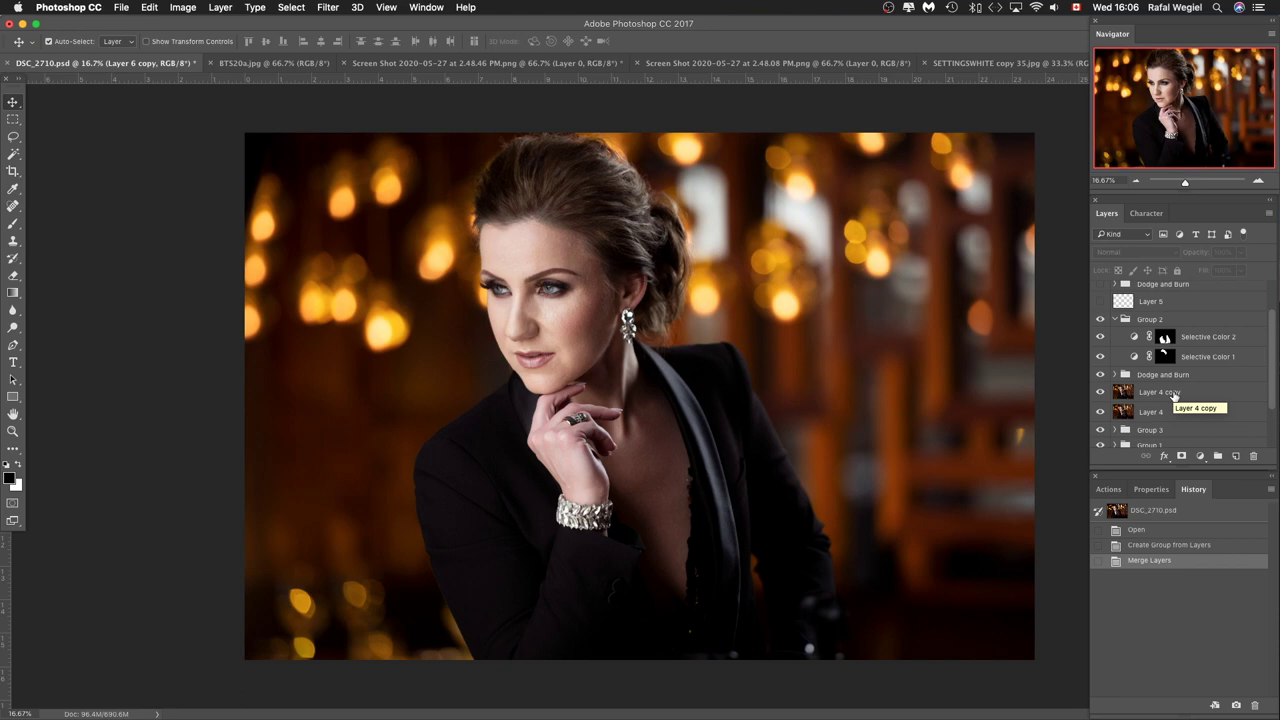
left_click(1115, 319)
Turn on Layer 5 and compare the whole photo with and without it
scroll(1110, 330, "up", 2)
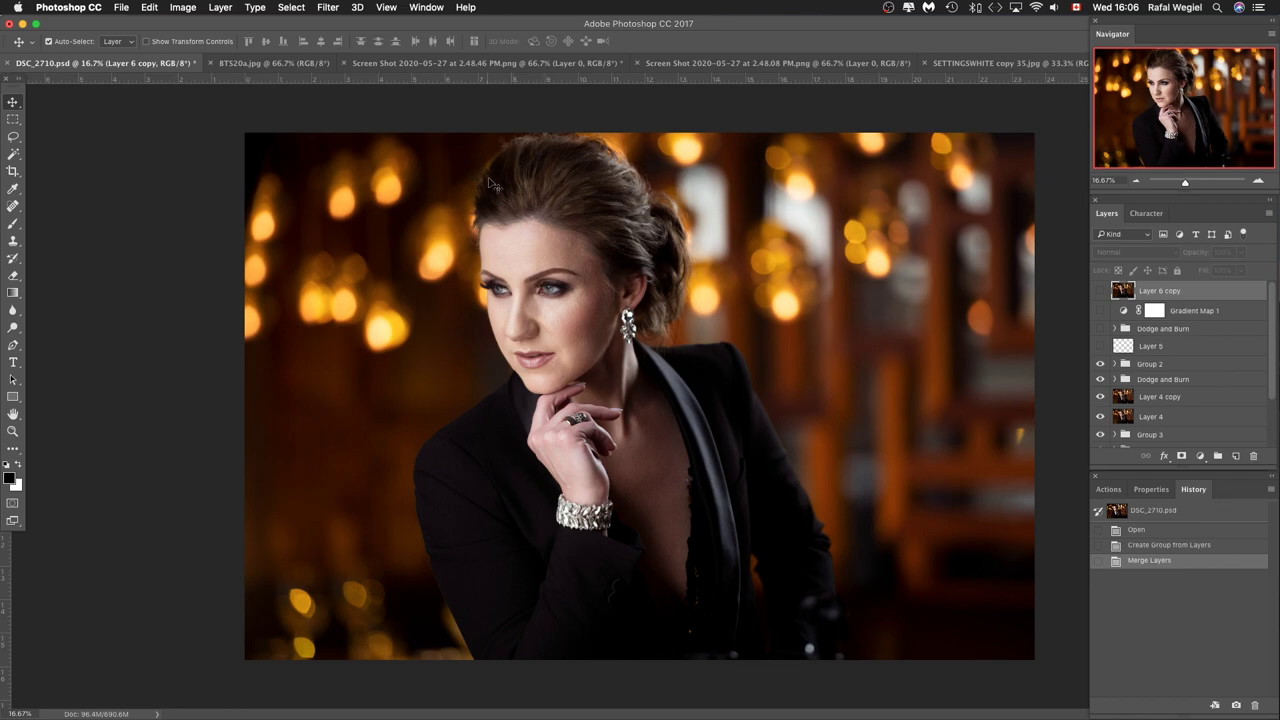
left_click(1101, 346)
left_click(1101, 346)
left_click(1101, 346)
left_click(1101, 346)
Turn on the Dodge and Burn group above Layer 5 and compare its effect at 33.33% zoom
left_click(1258, 182)
left_click(1258, 182)
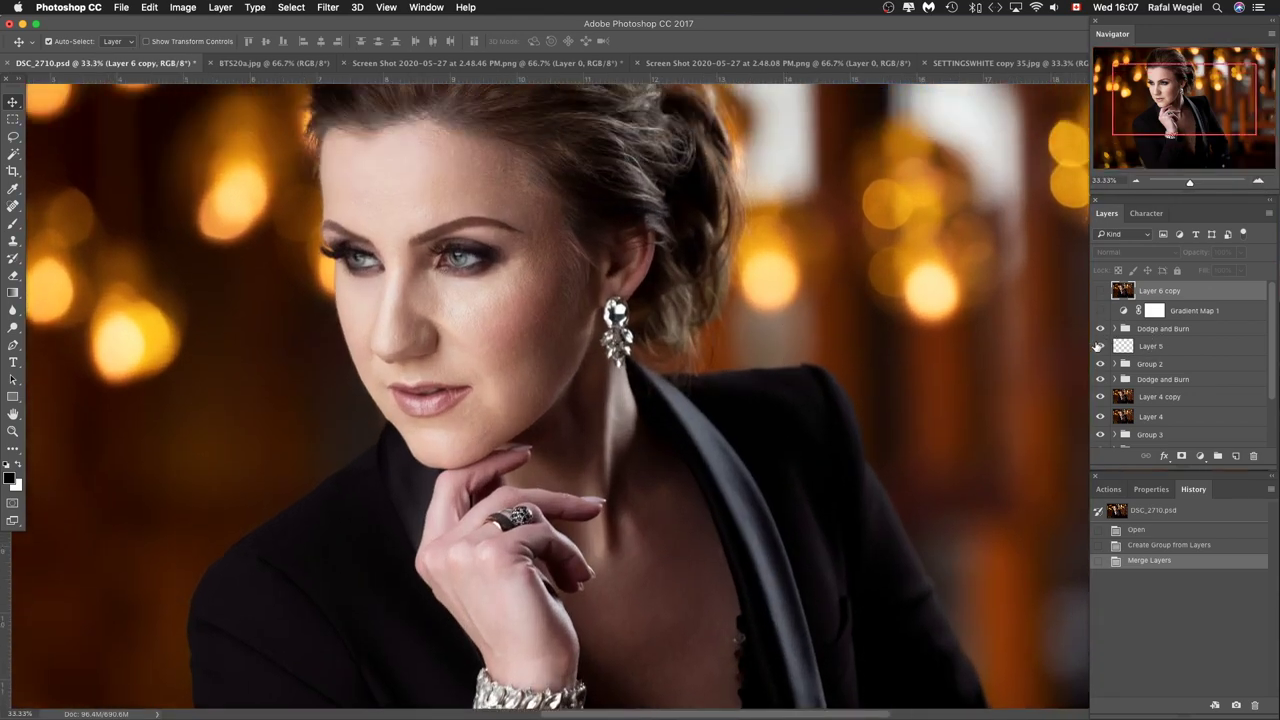
left_click(1100, 329)
left_click(1101, 333)
left_click(1101, 334)
left_click(1135, 181)
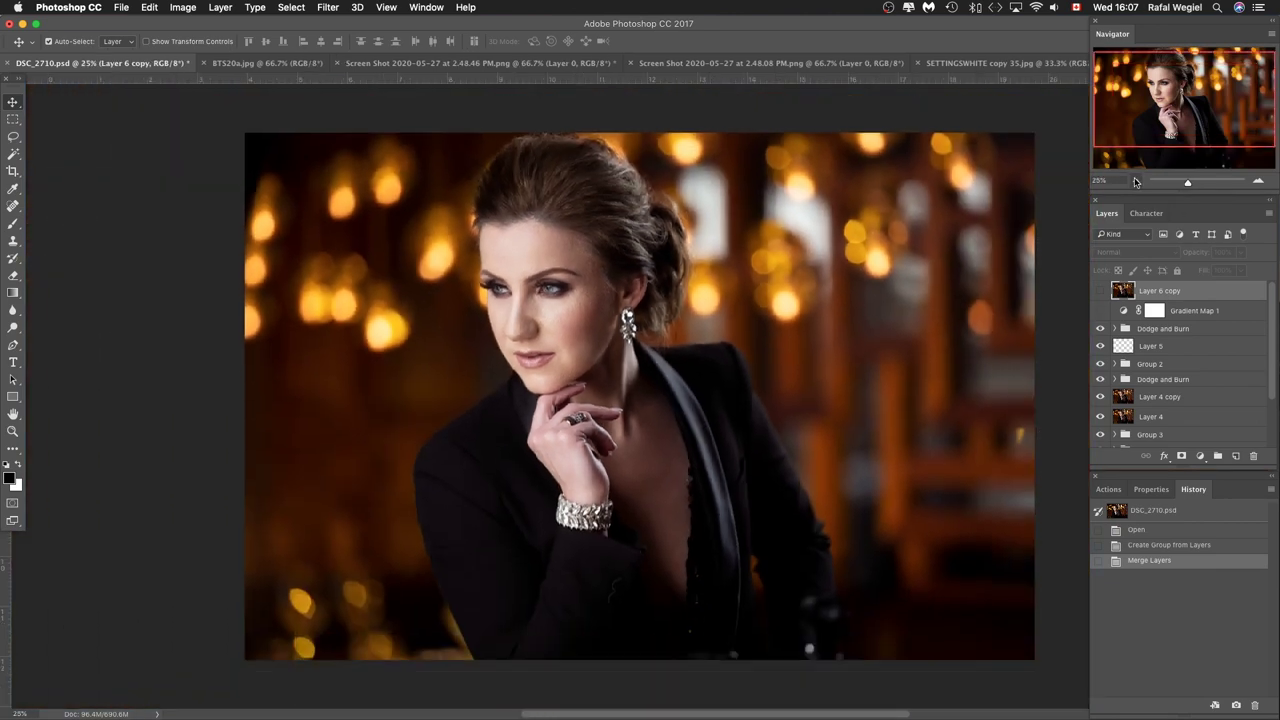
left_click(1135, 181)
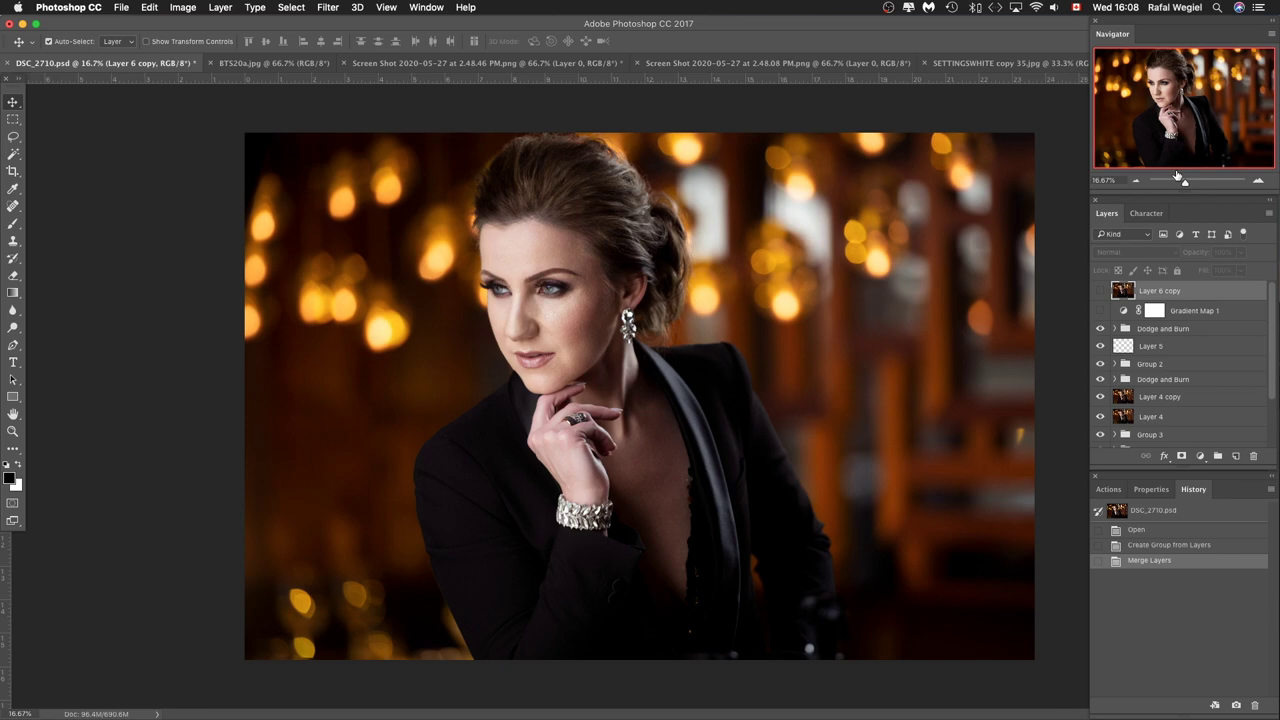
Examine the retouched face and hair up close at up to 66.67% zoom and return to the whole photo
left_click(1258, 180)
left_click(1176, 90)
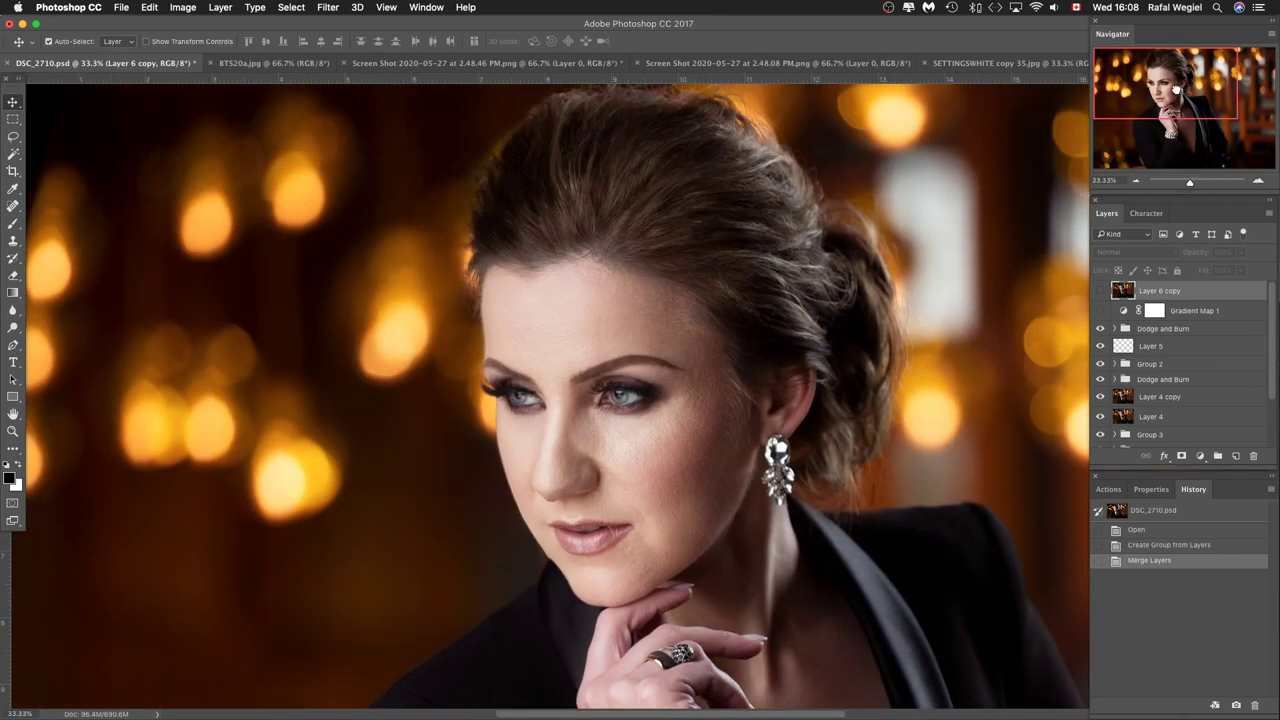
left_click(1257, 180)
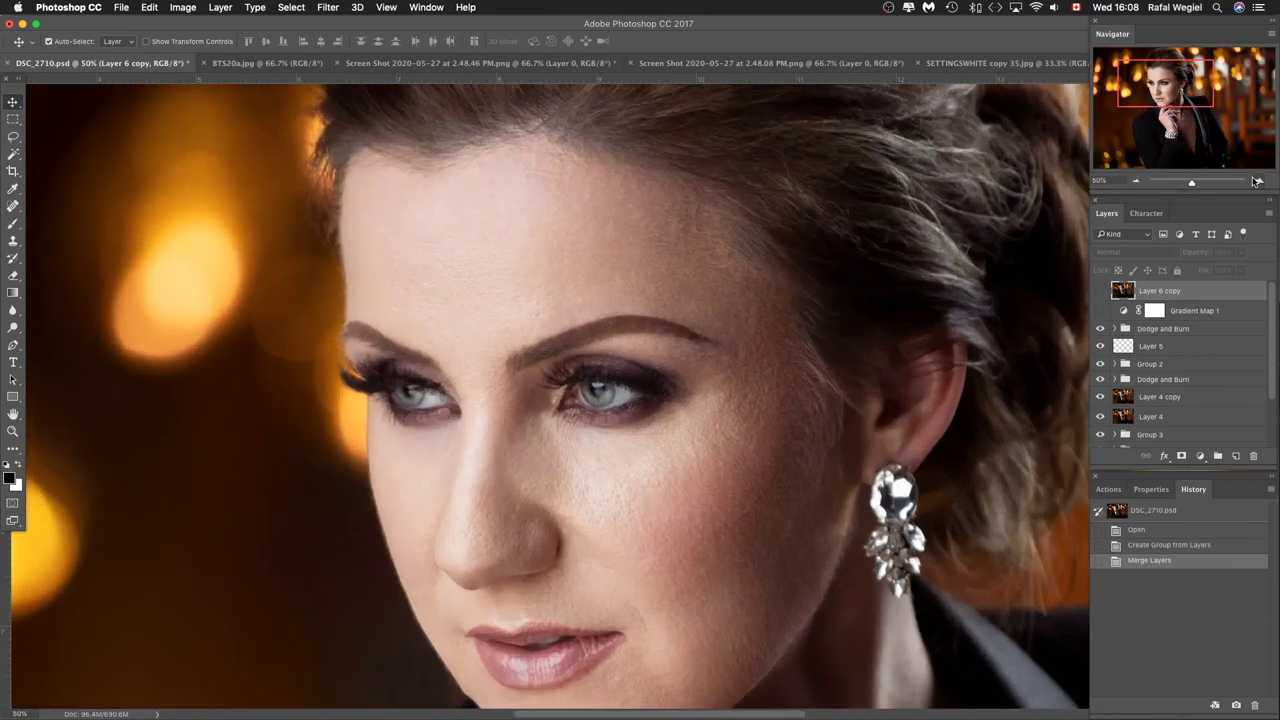
left_click(1257, 180)
left_click_drag(1190, 76, 1190, 68)
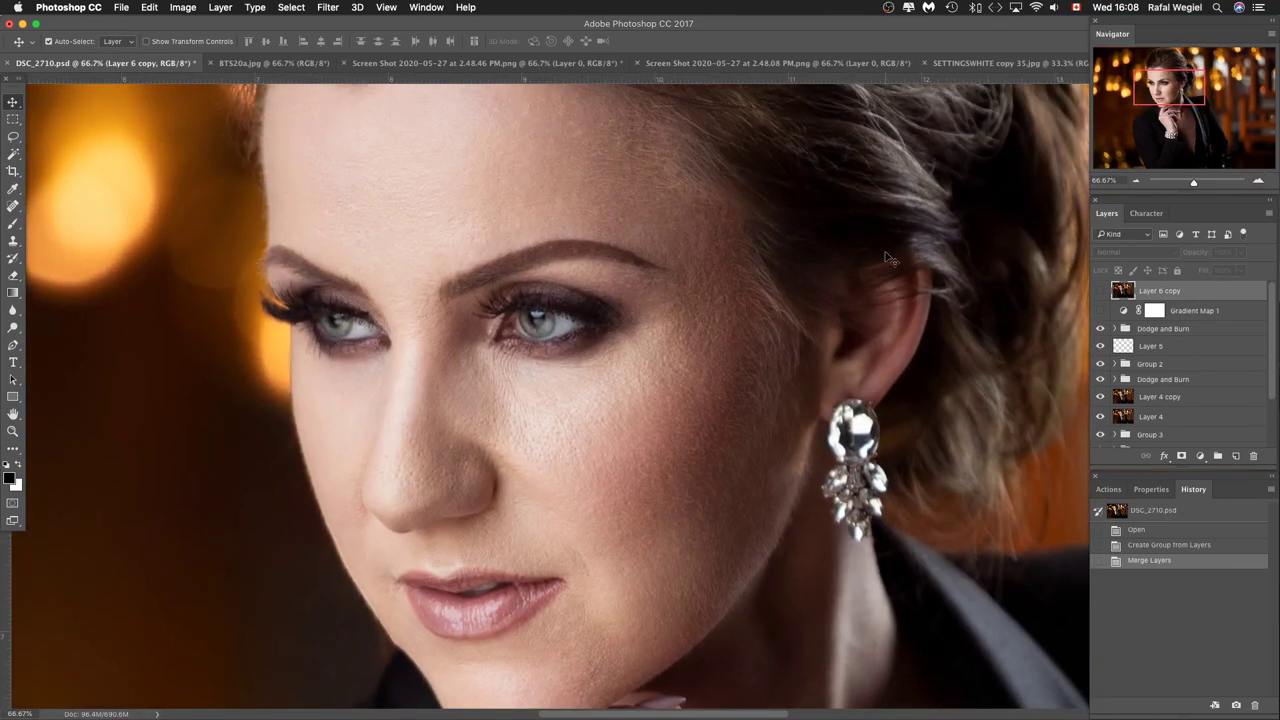
left_click(1135, 181)
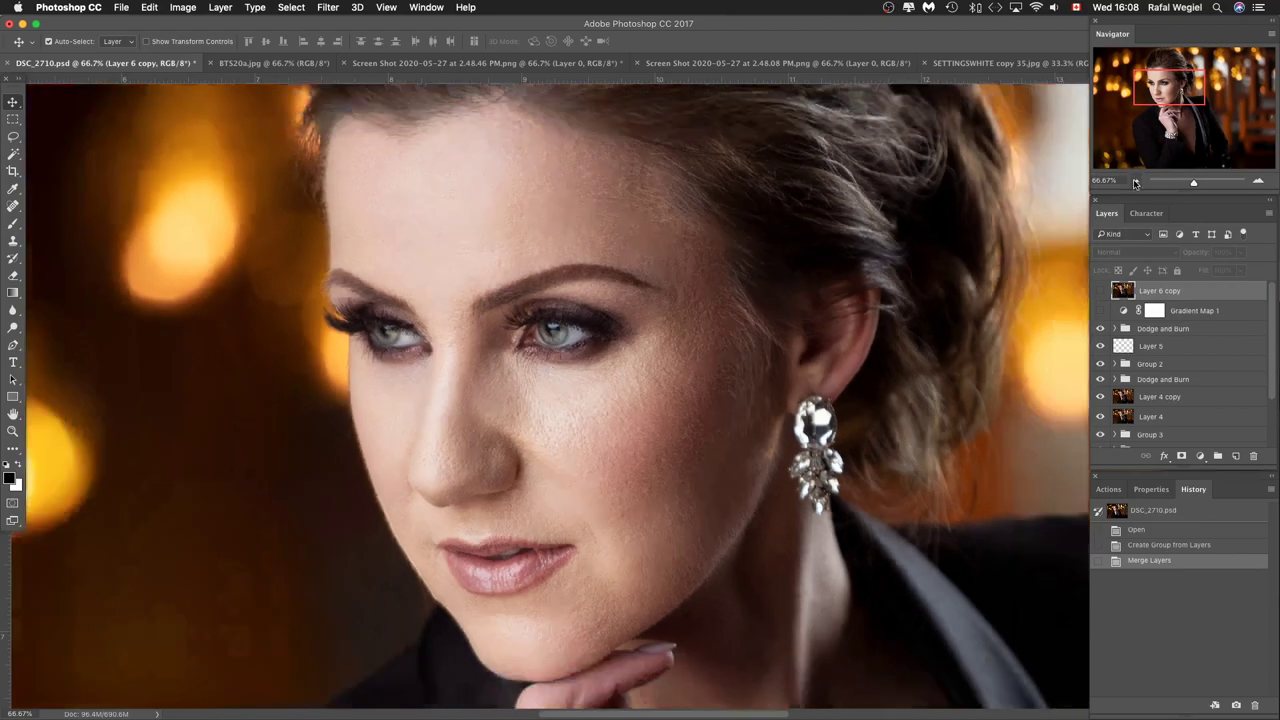
left_click(1135, 181)
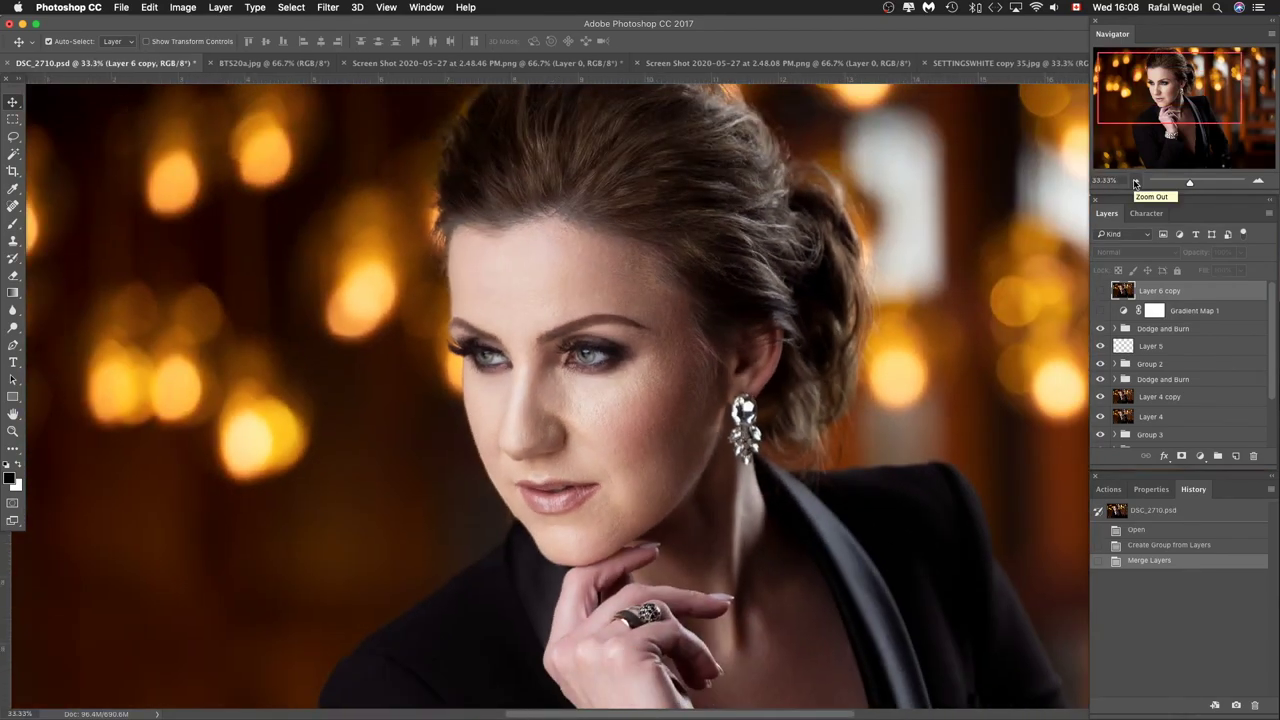
left_click(1135, 181)
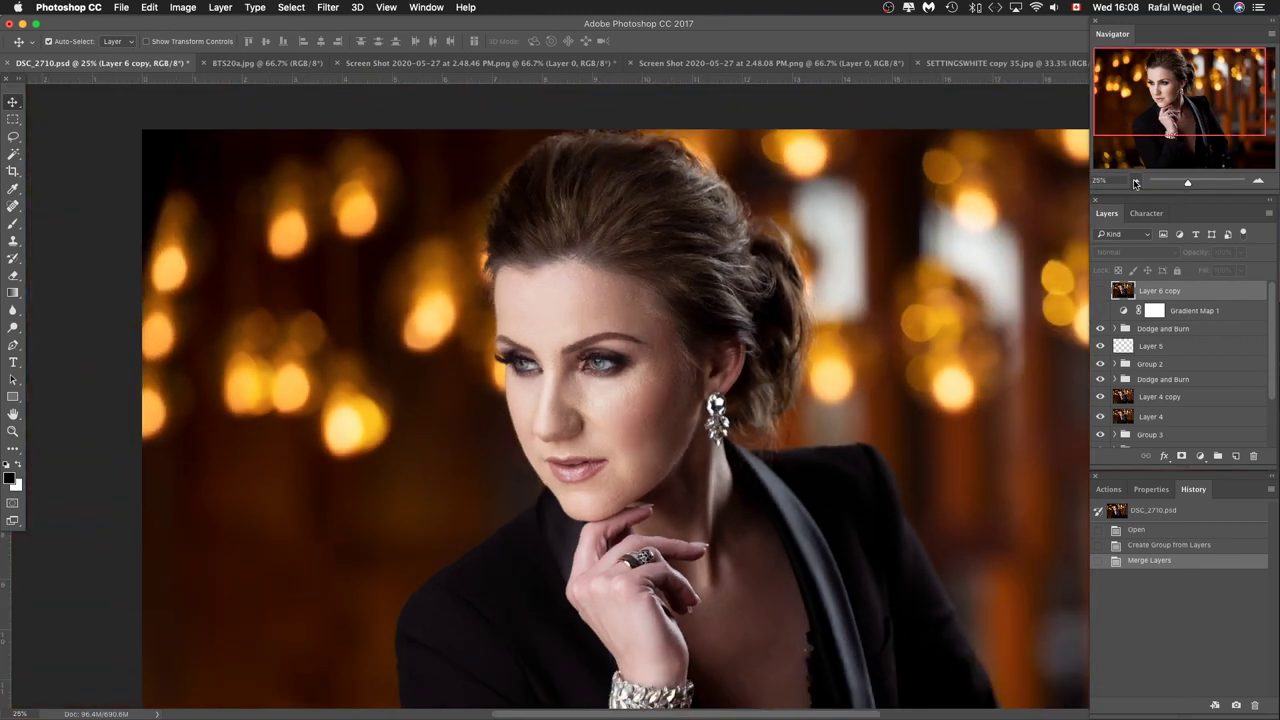
left_click(1135, 181)
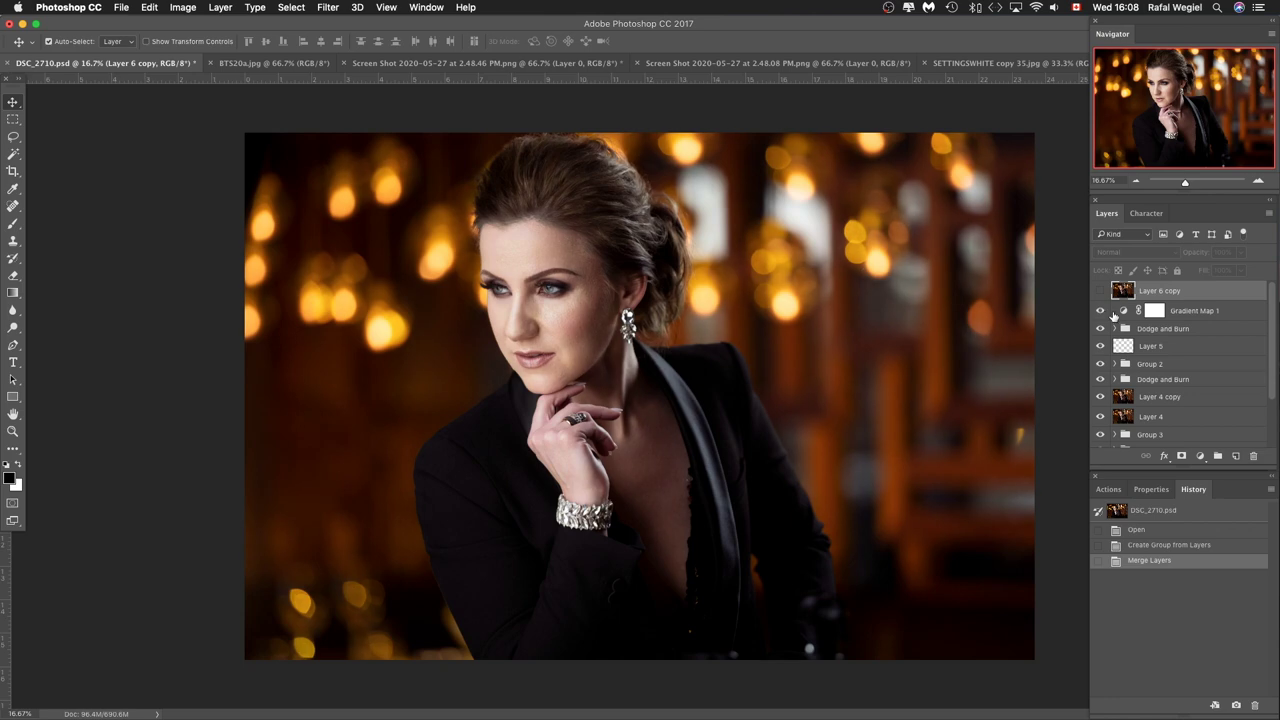
Turn on Layer 6 copy and hide the retouching layers and groups between it and the Background
left_click(1101, 291)
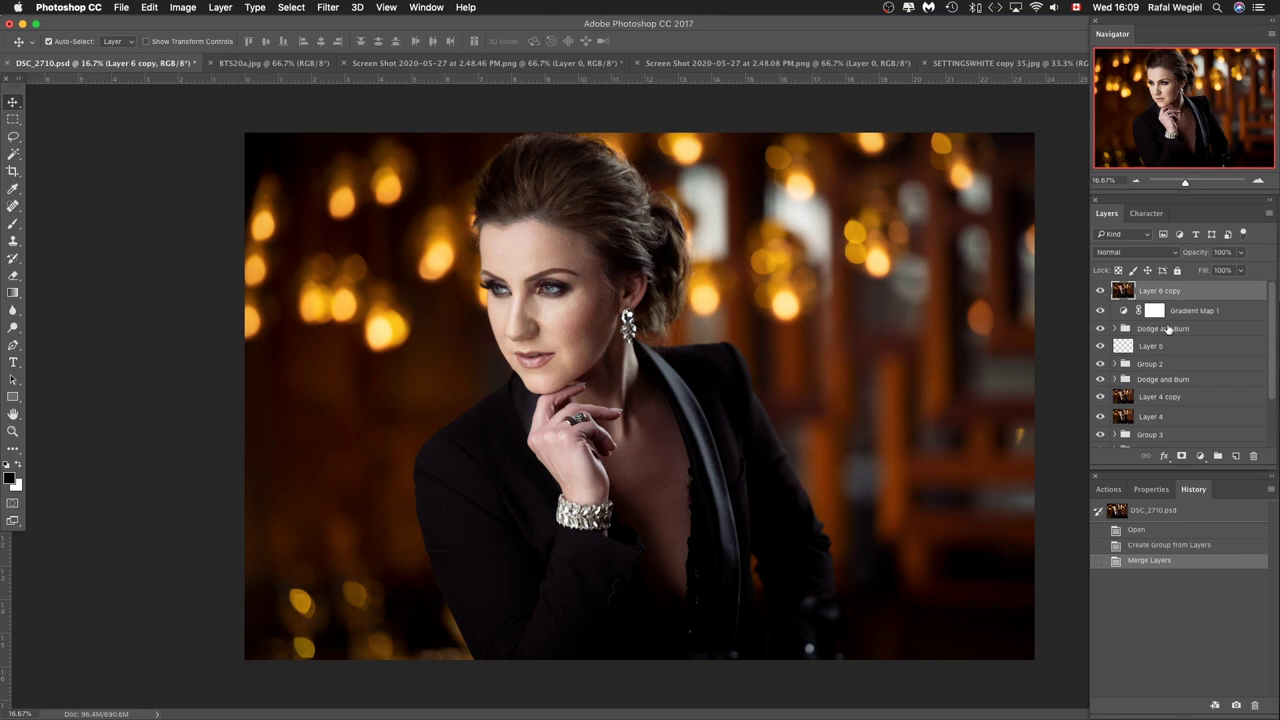
left_click_drag(1101, 312, 1102, 368)
scroll(1103, 372, "down", 3)
left_click_drag(1101, 314, 1102, 376)
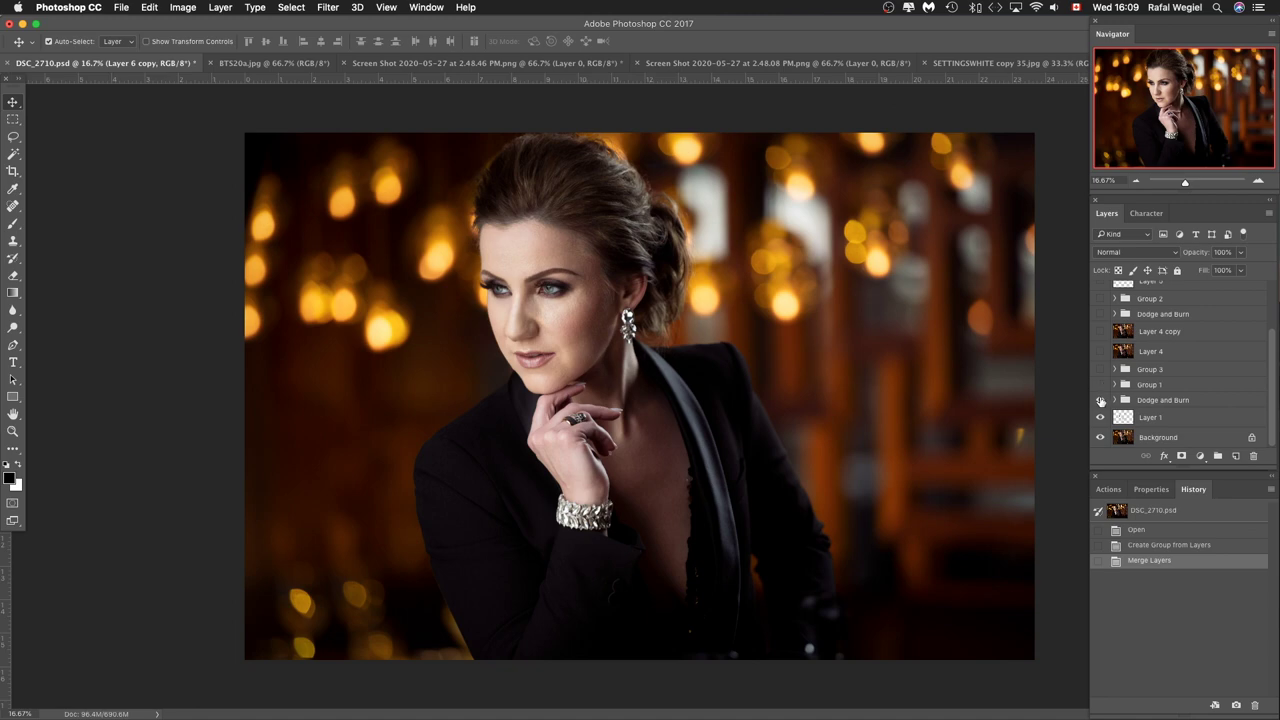
Compare the finished retouch with the original photo by switching Layer 6 copy off and on
scroll(1103, 380, "up", 3)
left_click(1102, 290)
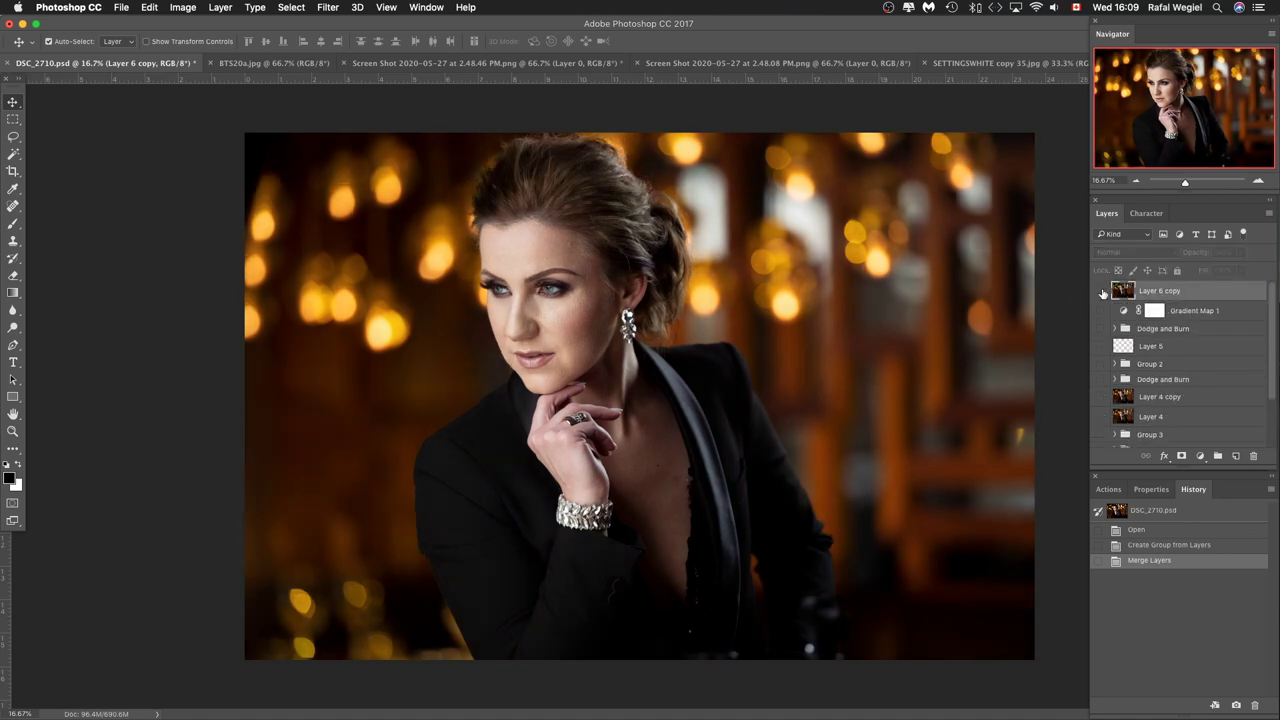
left_click(1102, 290)
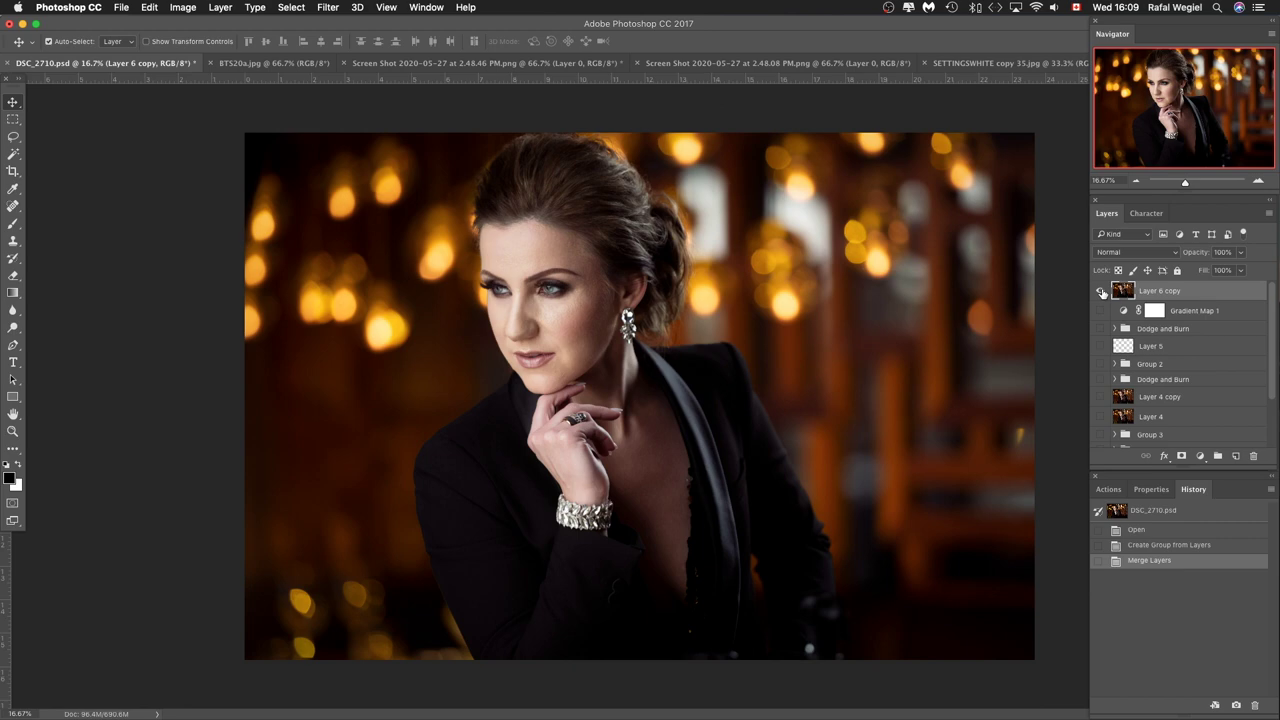
left_click(1102, 292)
left_click(1102, 292)
left_click(1102, 292)
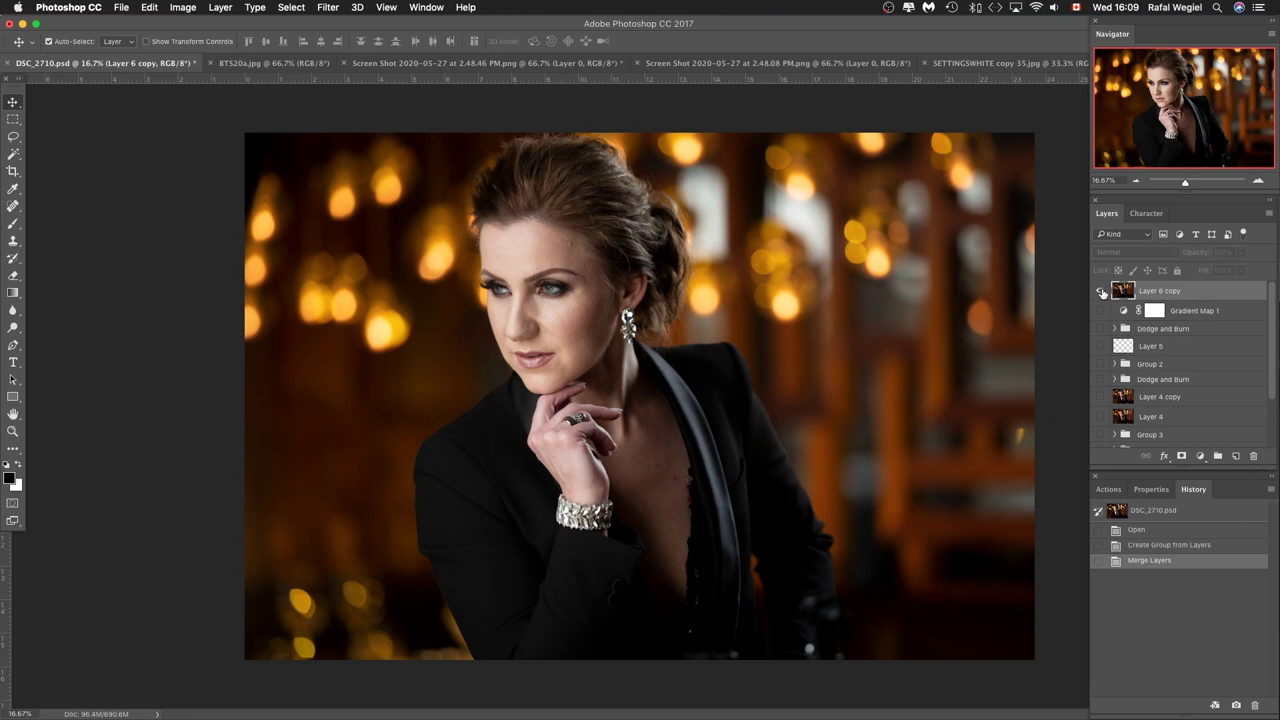
left_click(1102, 292)
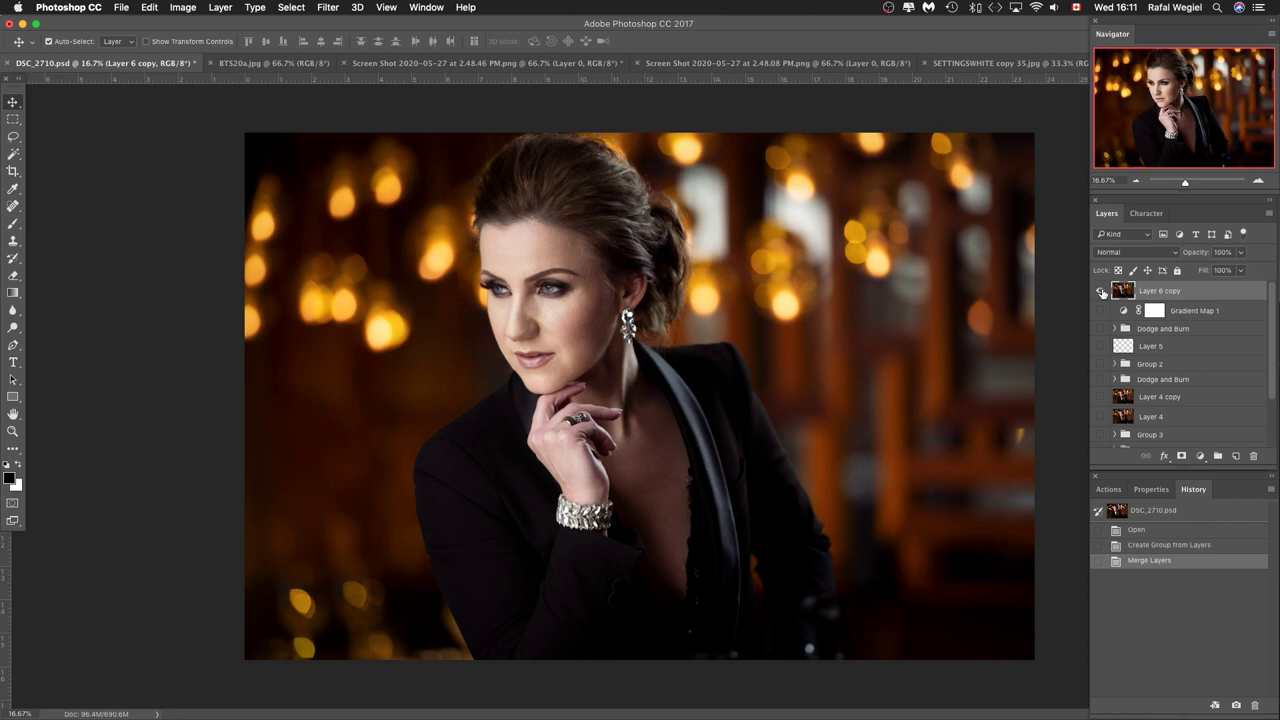
left_click(1101, 291)
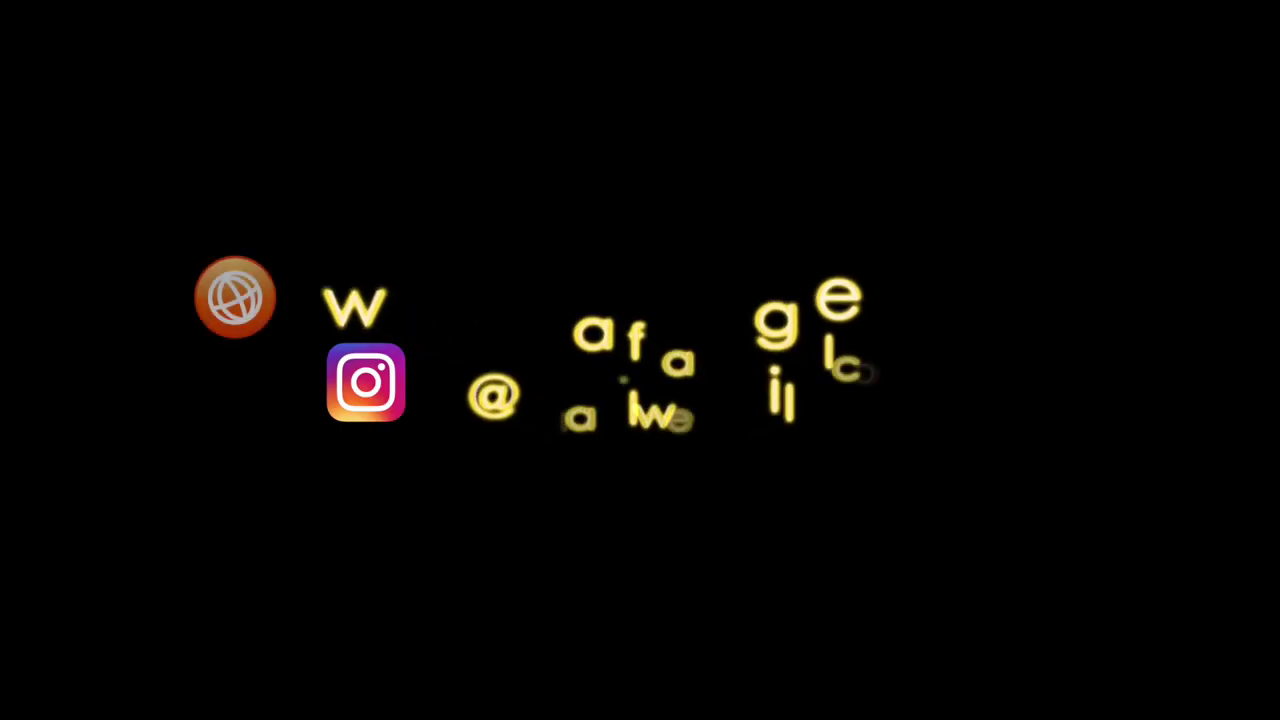